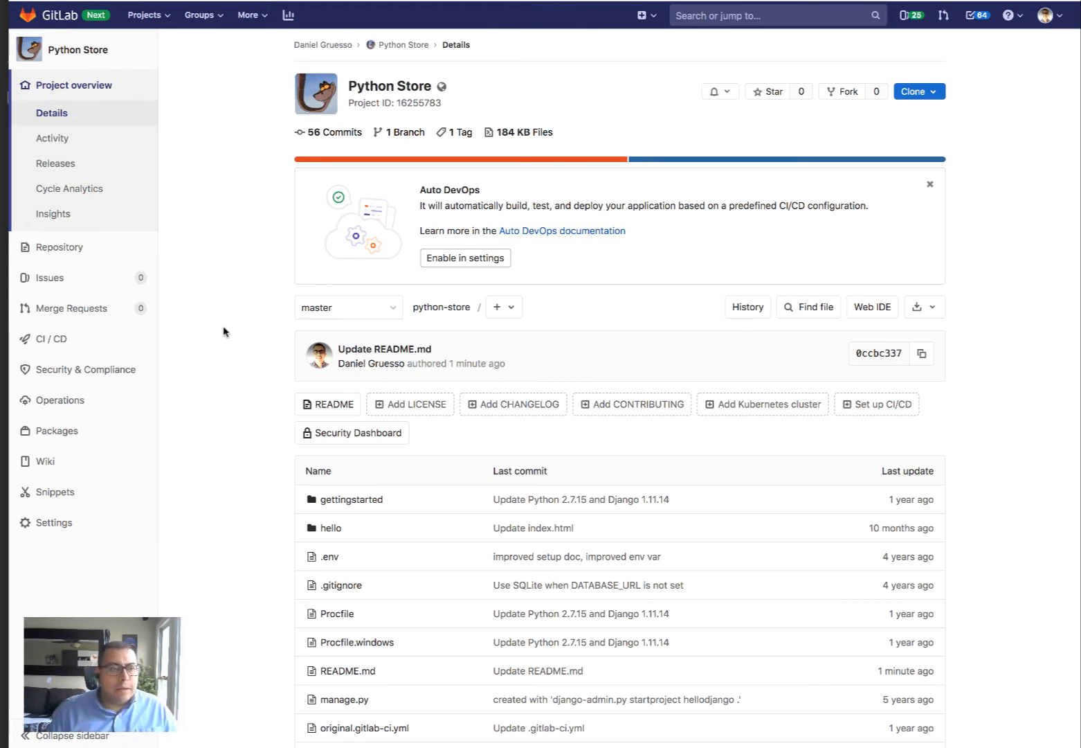
Show the Operations flyout submenu in the Python Store project sidebar
{"action": "mouse_move", "coordinate": [90, 414]}
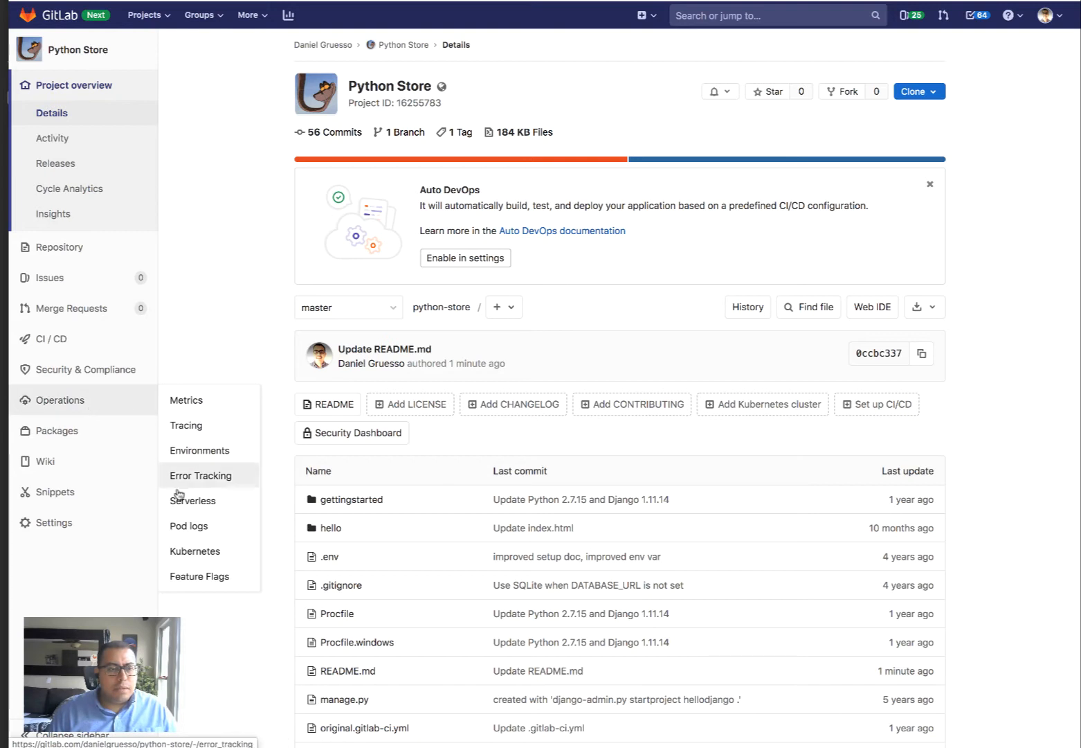
Start adding a Google GKE Kubernetes cluster and authorise the Google account
{"action": "left_click", "coordinate": [200, 557]}
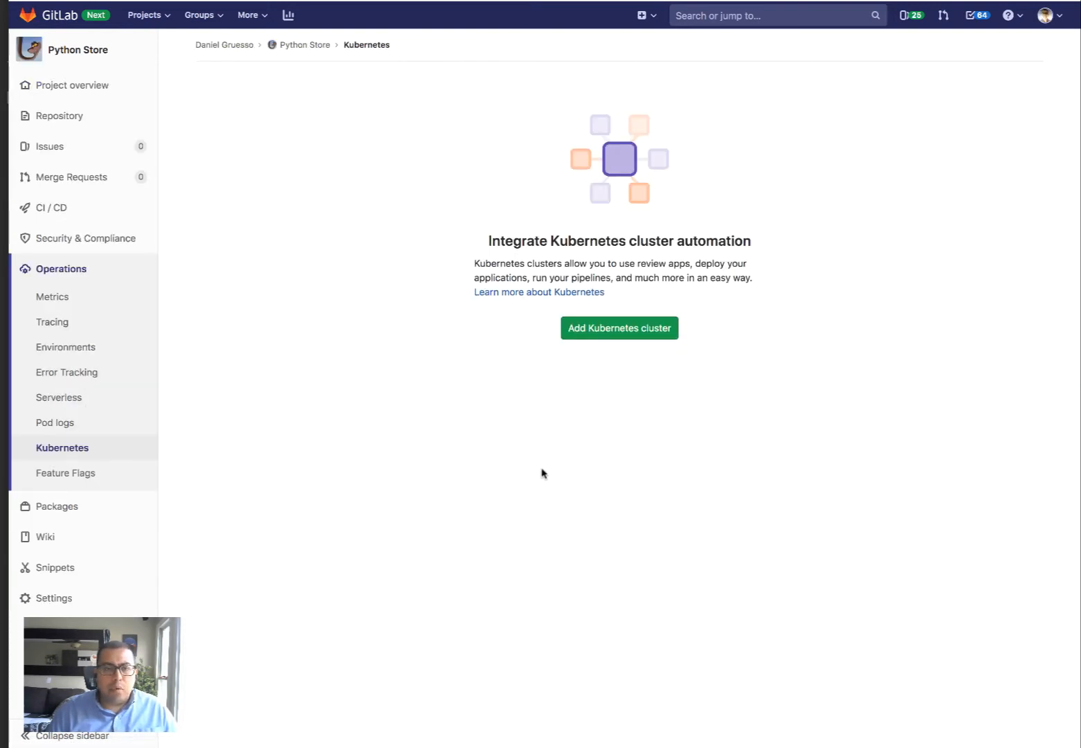
{"action": "left_click", "coordinate": [607, 337]}
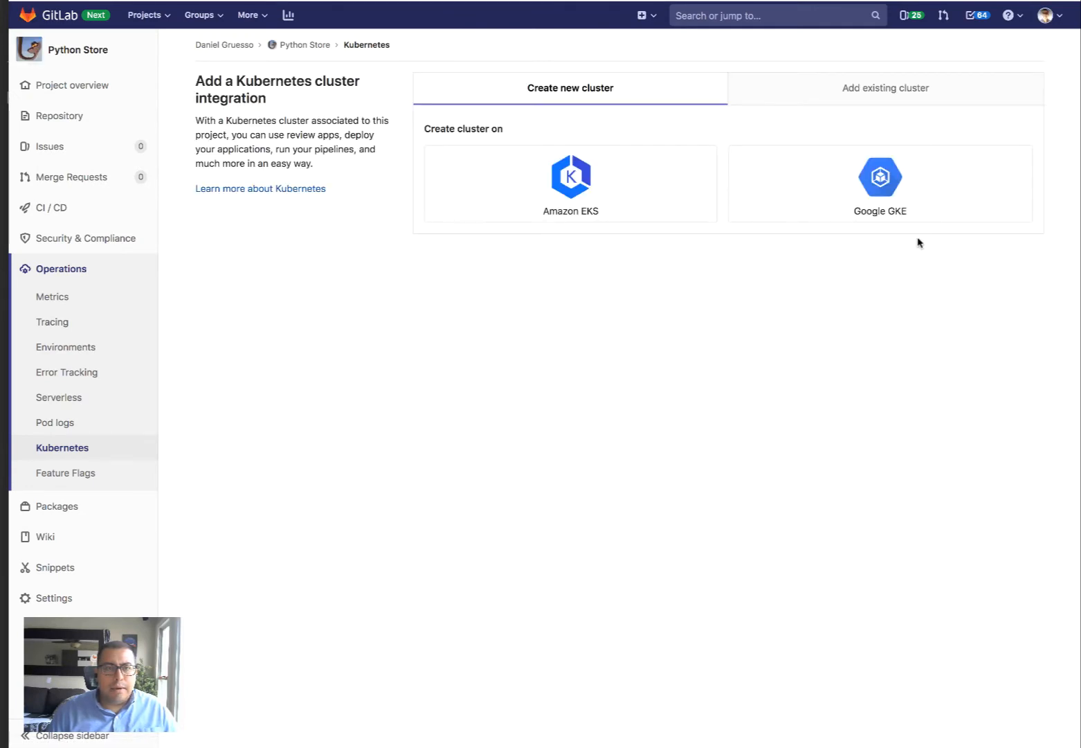
{"action": "left_click", "coordinate": [878, 179]}
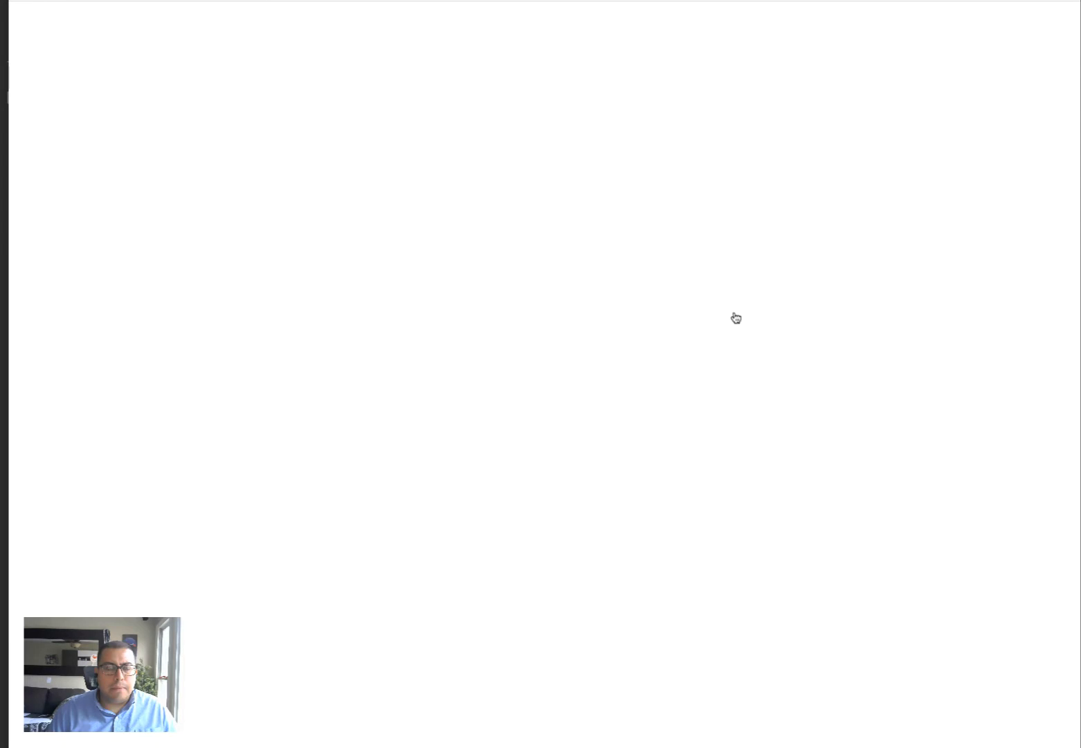
{"action": "left_click", "coordinate": [596, 399]}
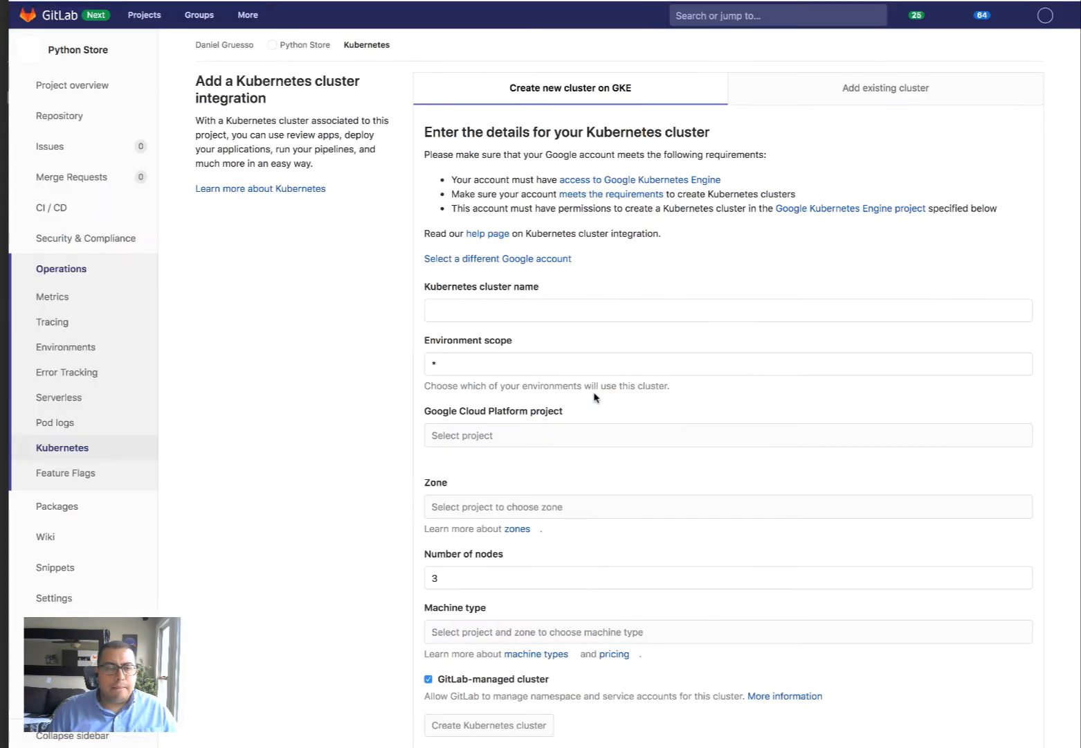
Name the python-store cluster, pick the gitlab-training project (us-central1-a, n1-standard-2) and create it
{"action": "left_click", "coordinate": [569, 310]}
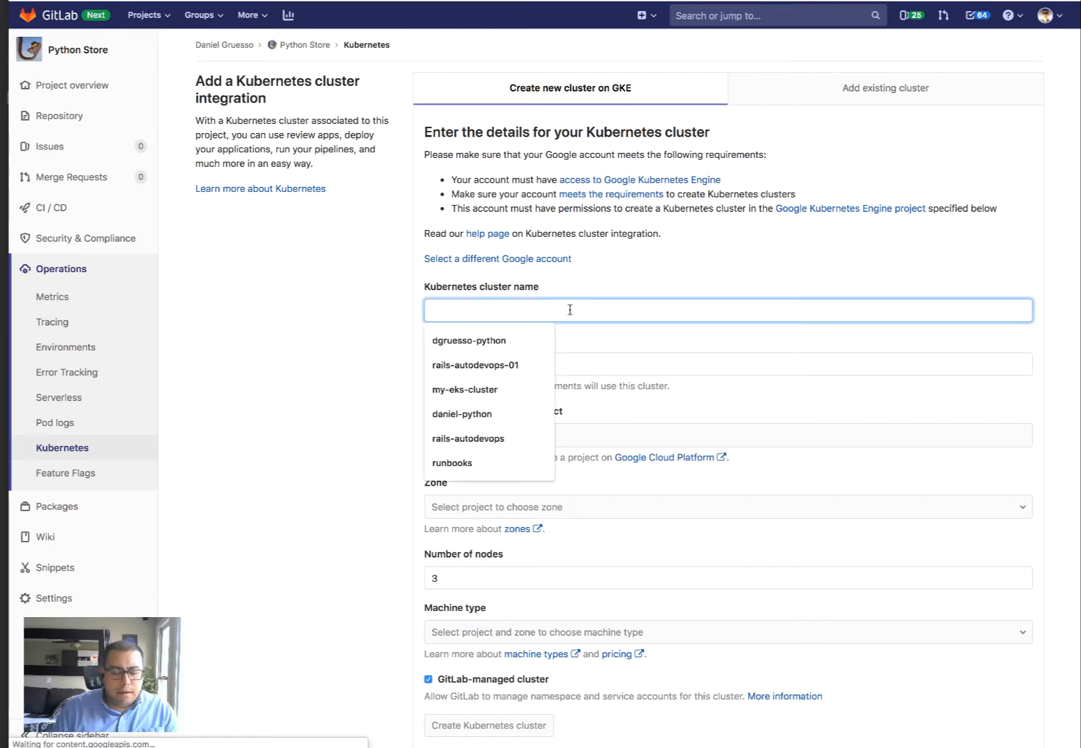
{"action": "type", "text": "dgruesso-python-stire"}
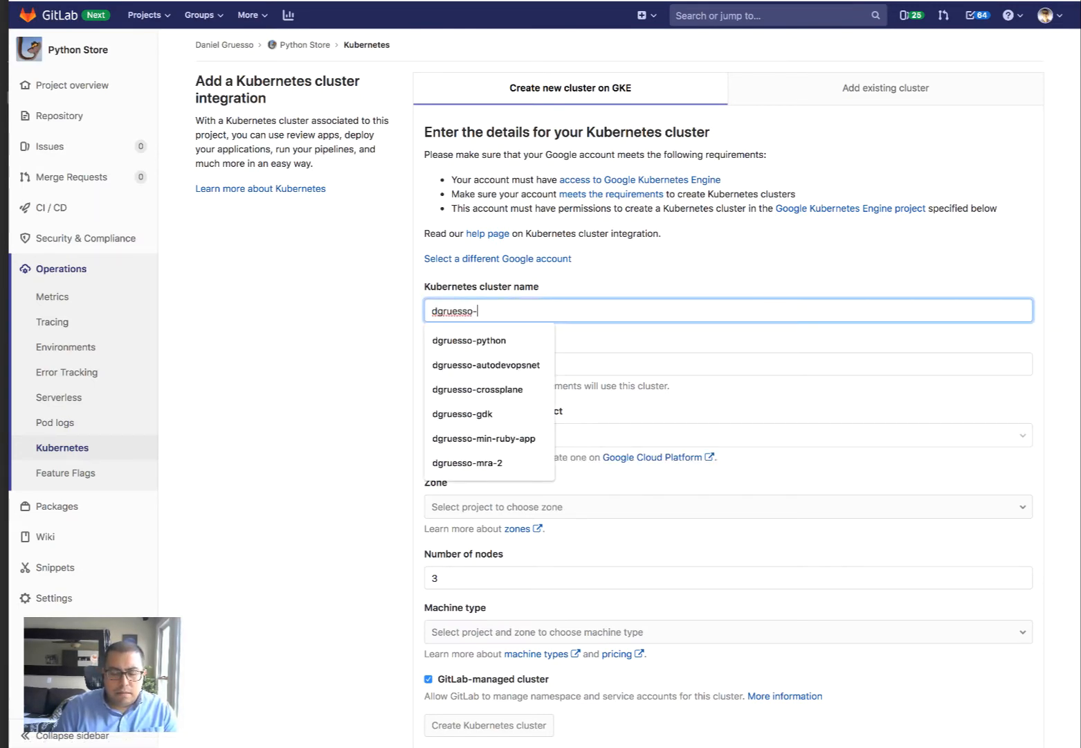
{"action": "key", "text": "BackSpace"}
{"action": "key", "text": "BackSpace"}
{"action": "key", "text": "BackSpace"}
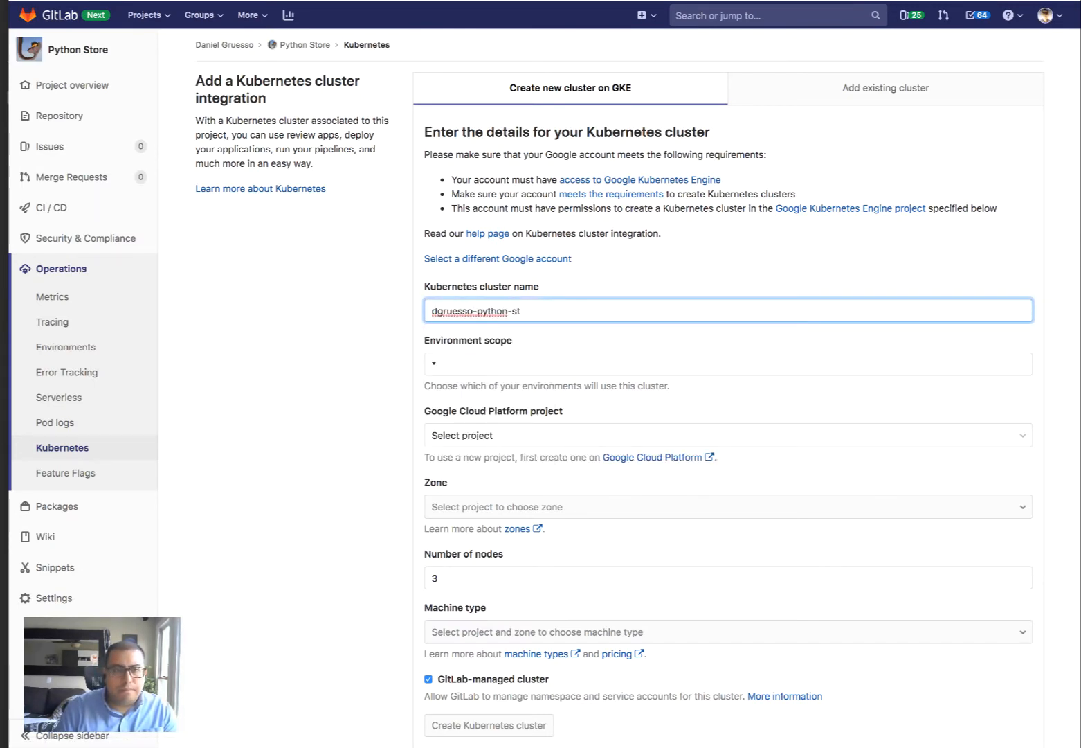
{"action": "type", "text": "ore"}
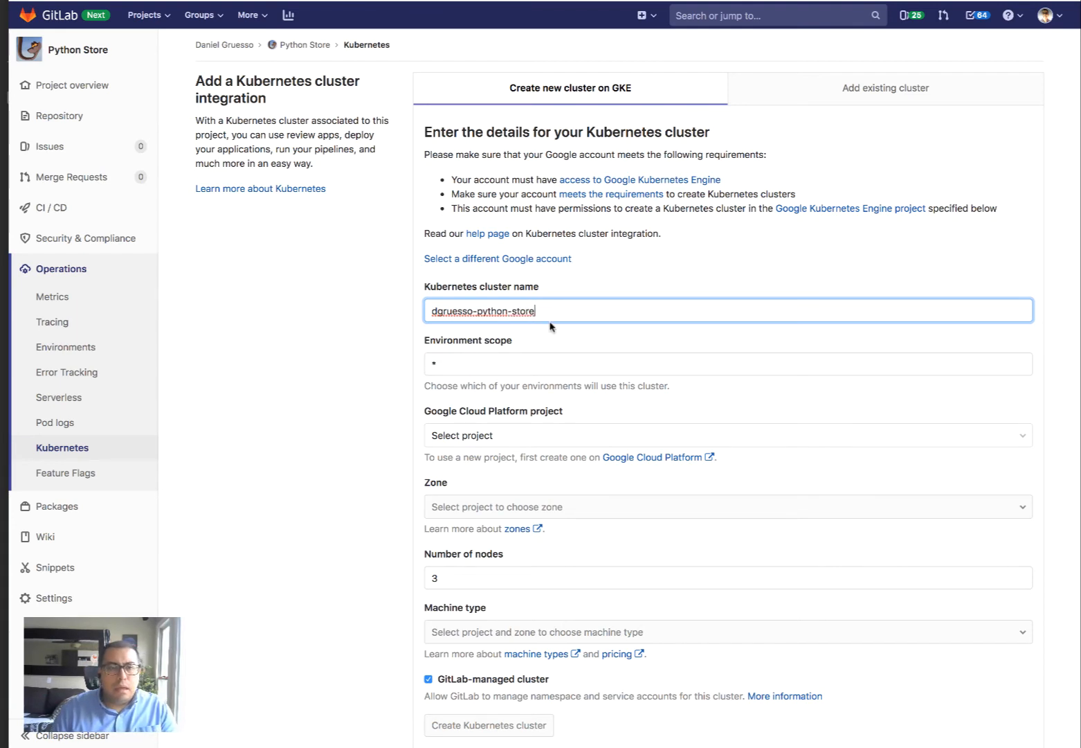
{"action": "scroll", "coordinate": [350, 386], "scroll_direction": "down", "scroll_amount": 2}
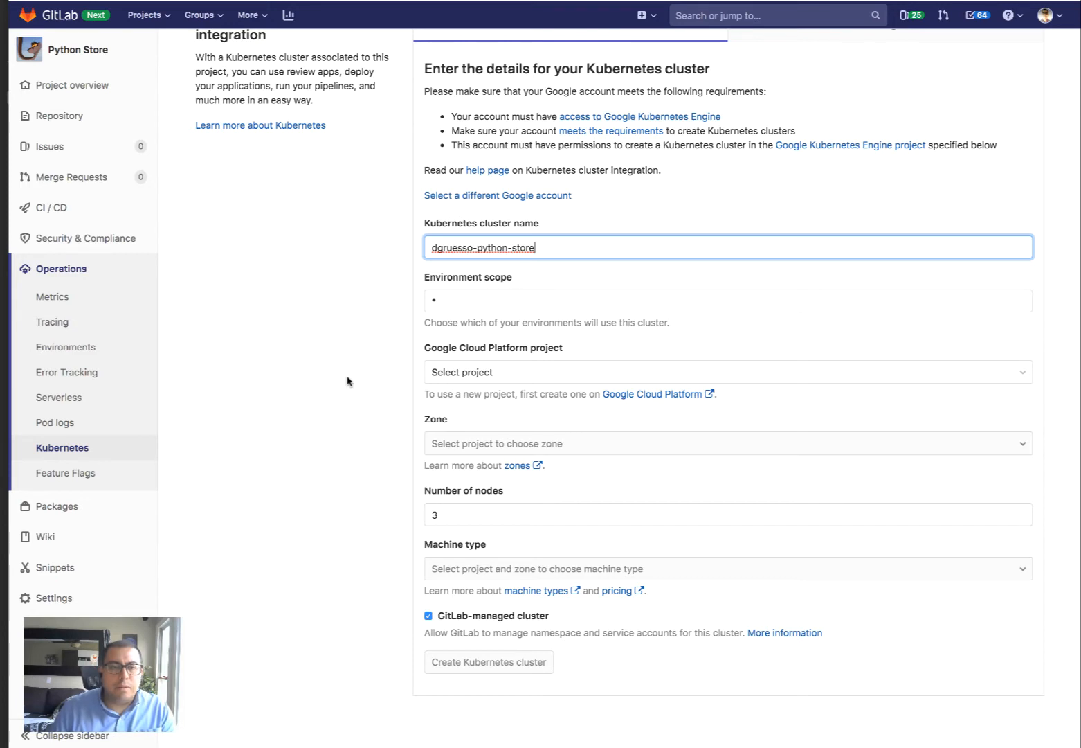
{"action": "left_click", "coordinate": [496, 384]}
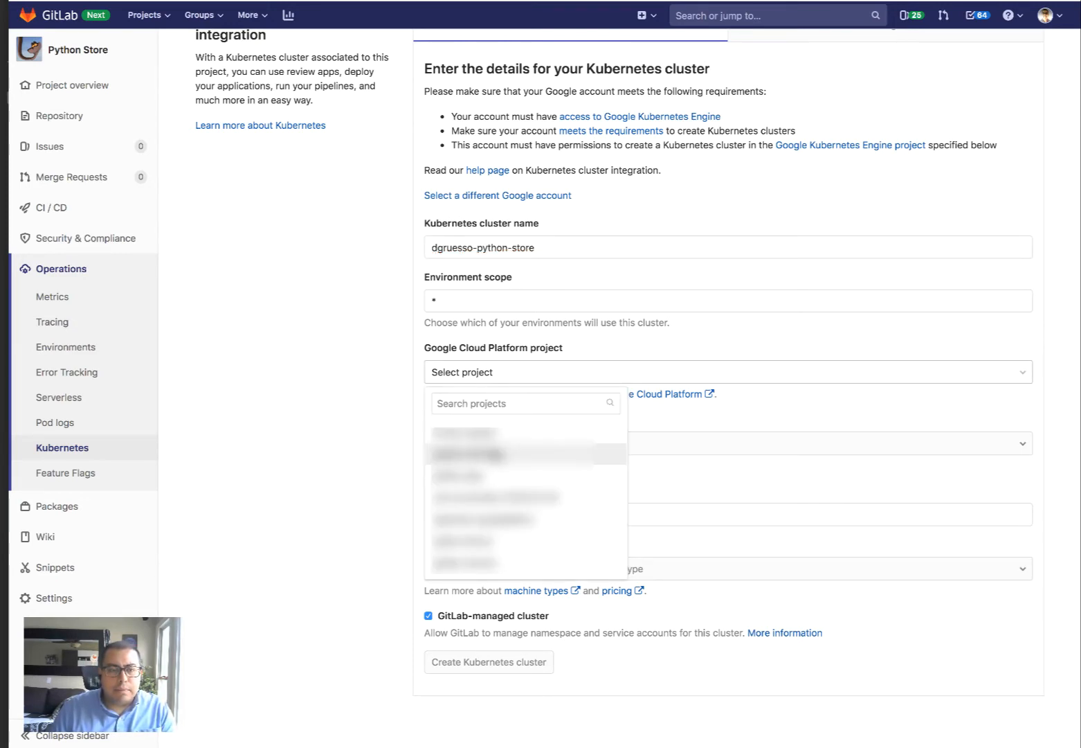
{"action": "left_click", "coordinate": [496, 453]}
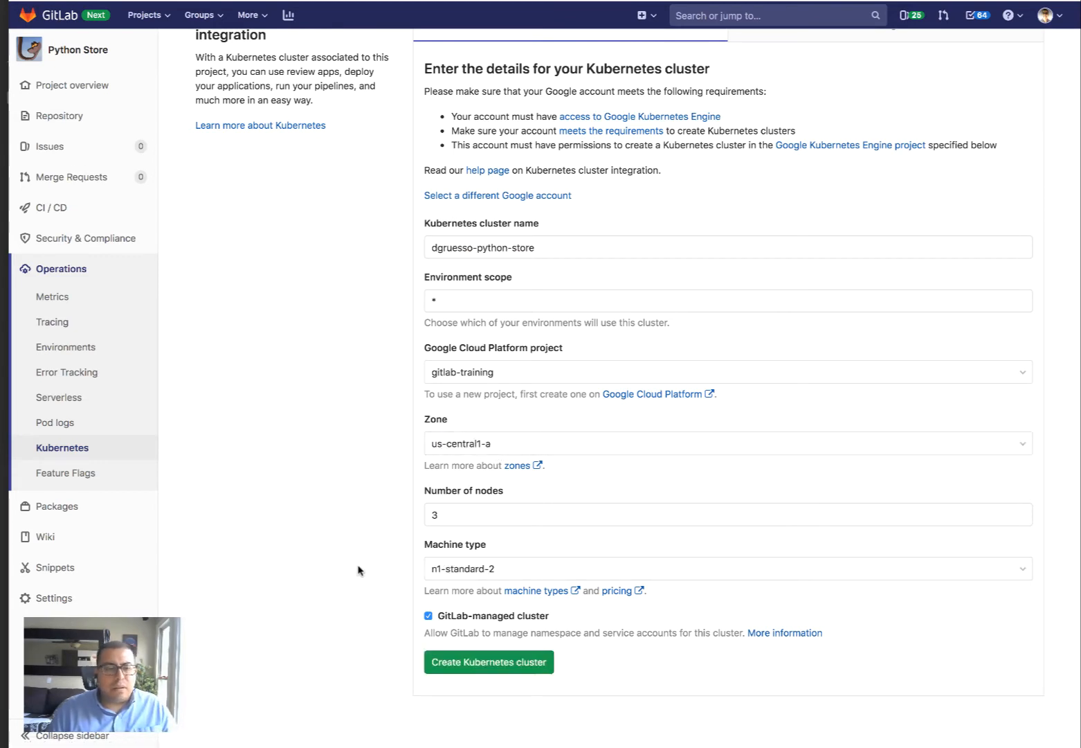
{"action": "left_click", "coordinate": [463, 663]}
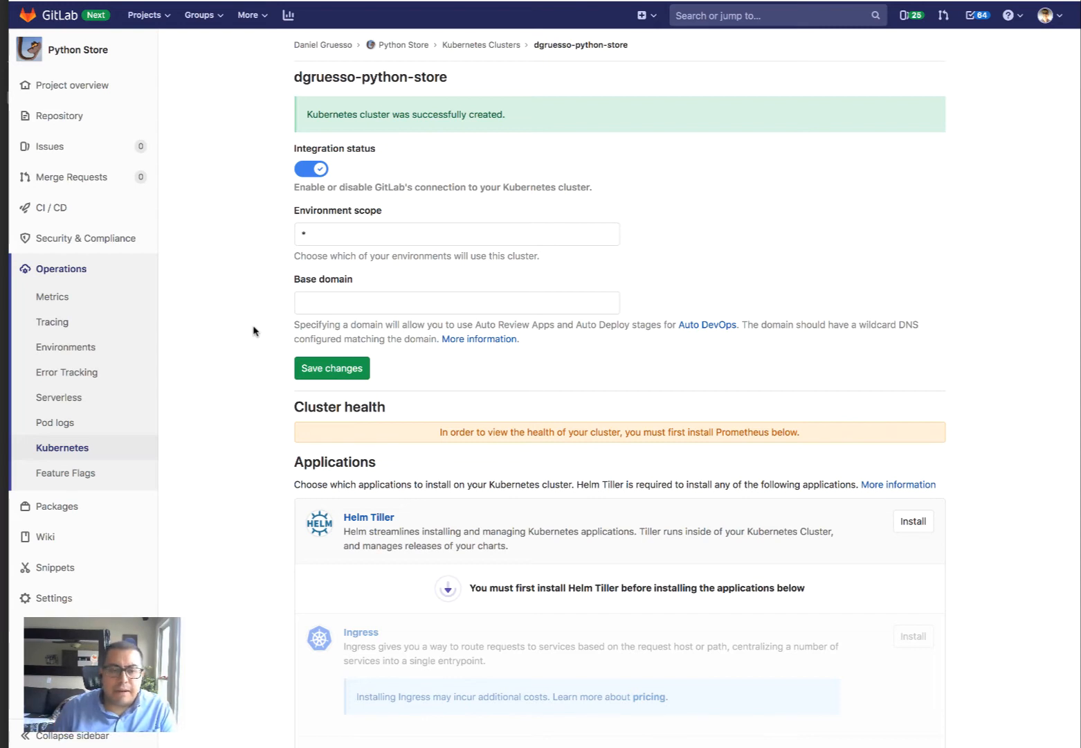
Install Helm Tiller on the new cluster, then start installing Ingress
{"action": "left_click", "coordinate": [911, 524]}
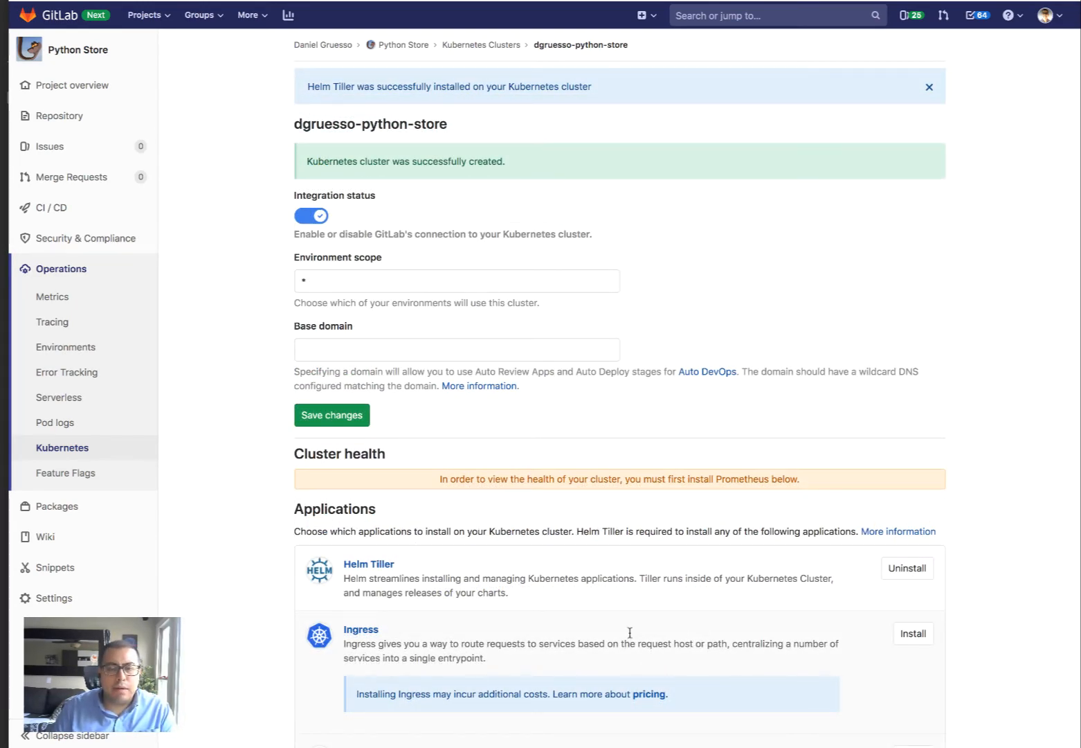
{"action": "left_click", "coordinate": [926, 640]}
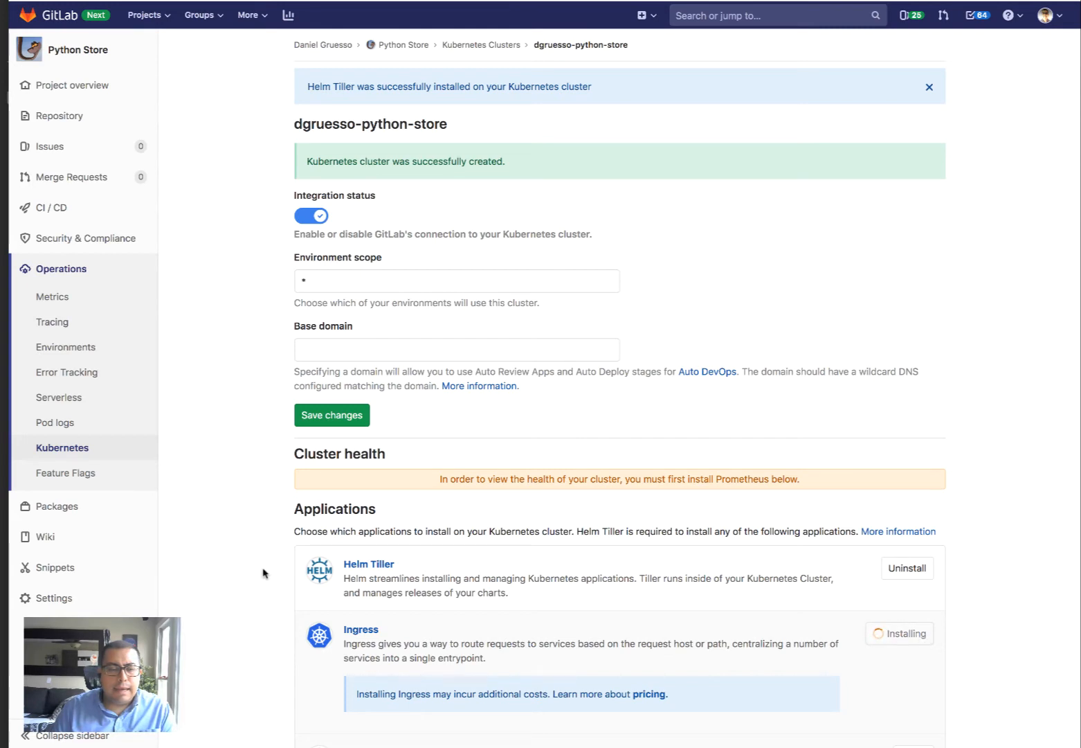
Scroll the cluster page while waiting for the Ingress endpoint to appear
{"action": "scroll", "coordinate": [260, 575], "scroll_direction": "down", "scroll_amount": 1}
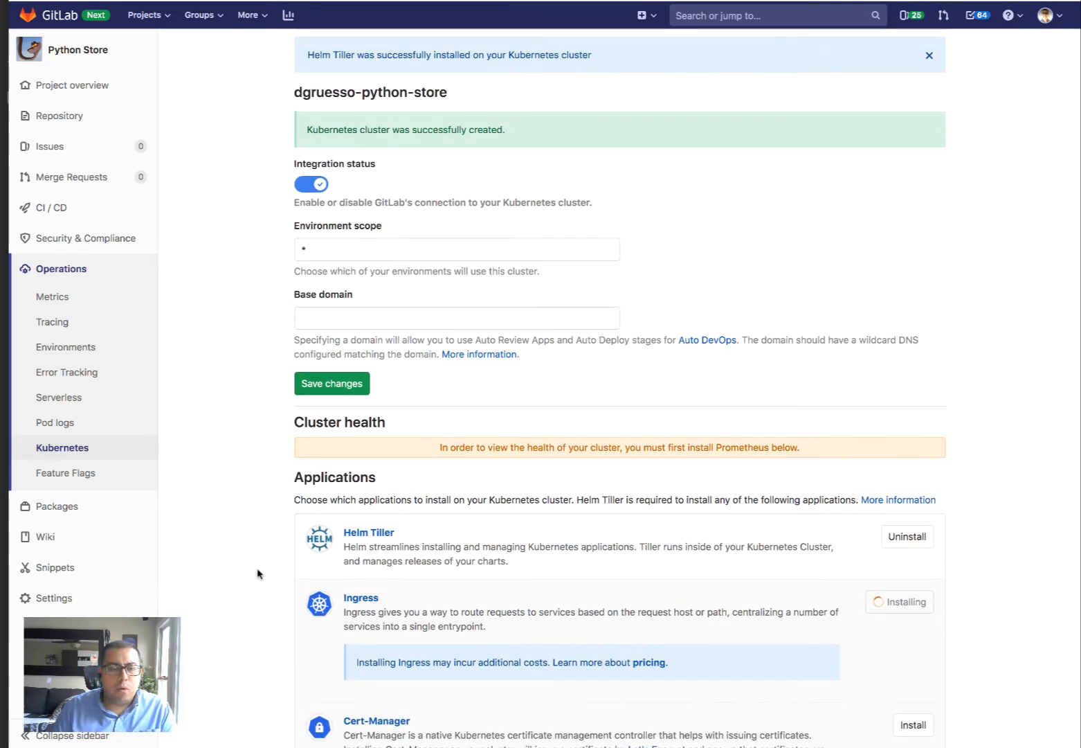
{"action": "scroll", "coordinate": [261, 573], "scroll_direction": "up", "scroll_amount": 1}
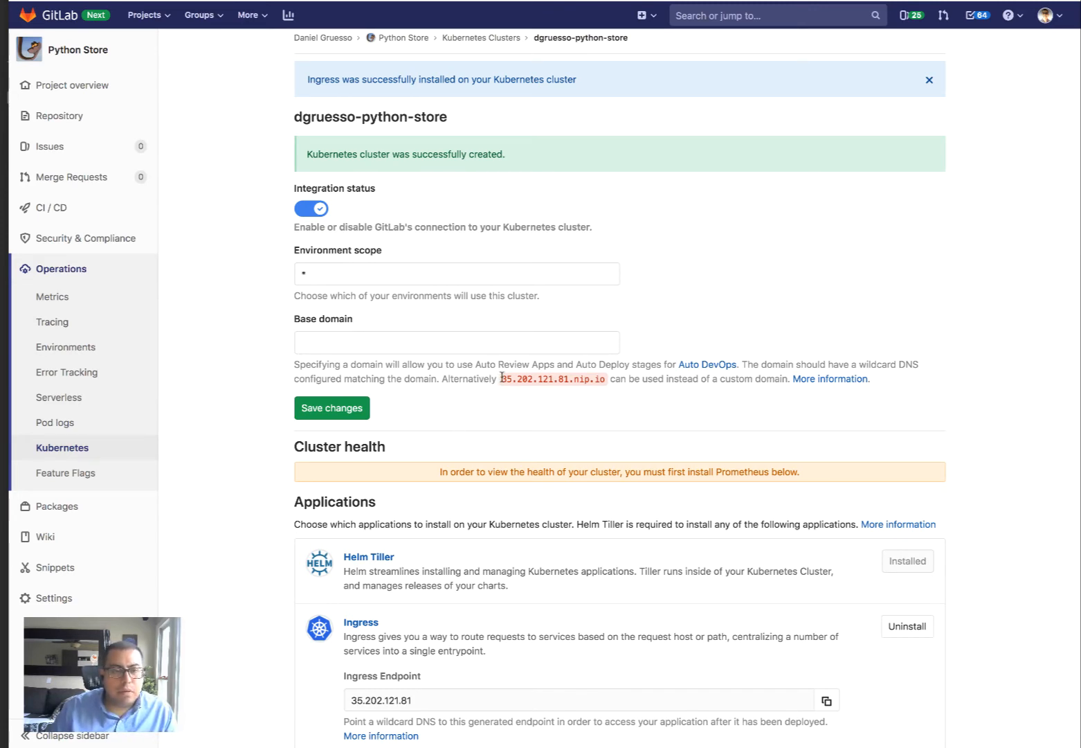
Copy the suggested 35.202.121.81.nip.io into the Base domain field and save the cluster
{"action": "left_click_drag", "start_coordinate": [501, 377], "coordinate": [608, 382]}
{"action": "key", "text": "super+c"}
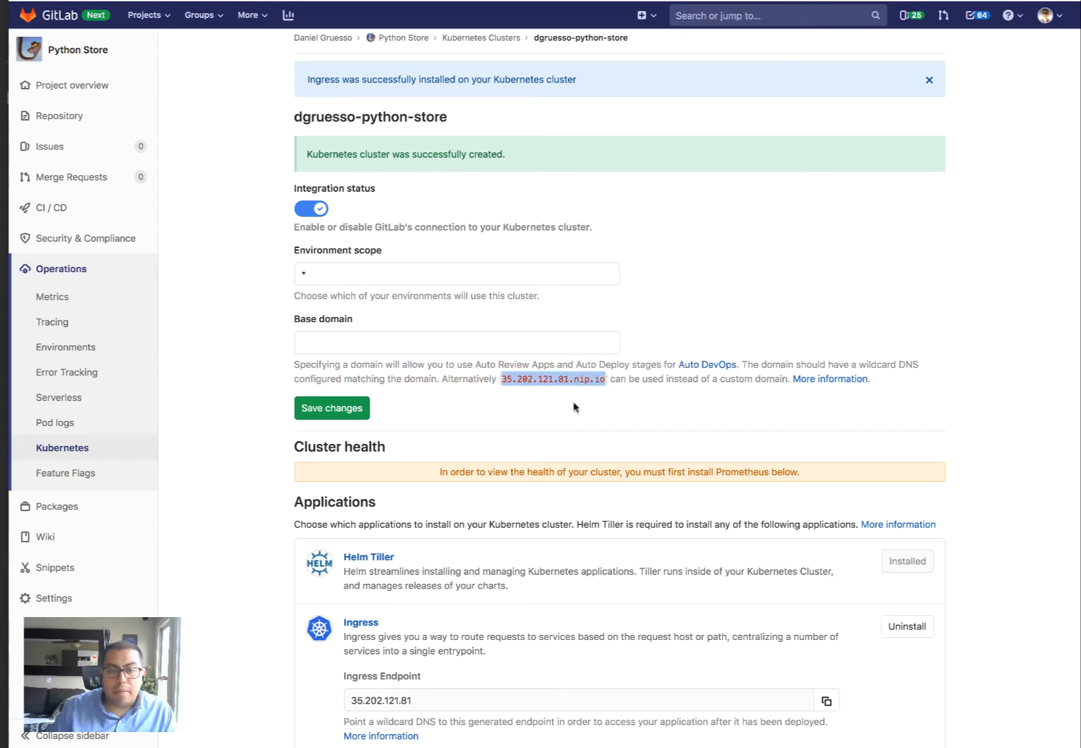
{"action": "left_click", "coordinate": [421, 332]}
{"action": "key", "text": "super+v"}
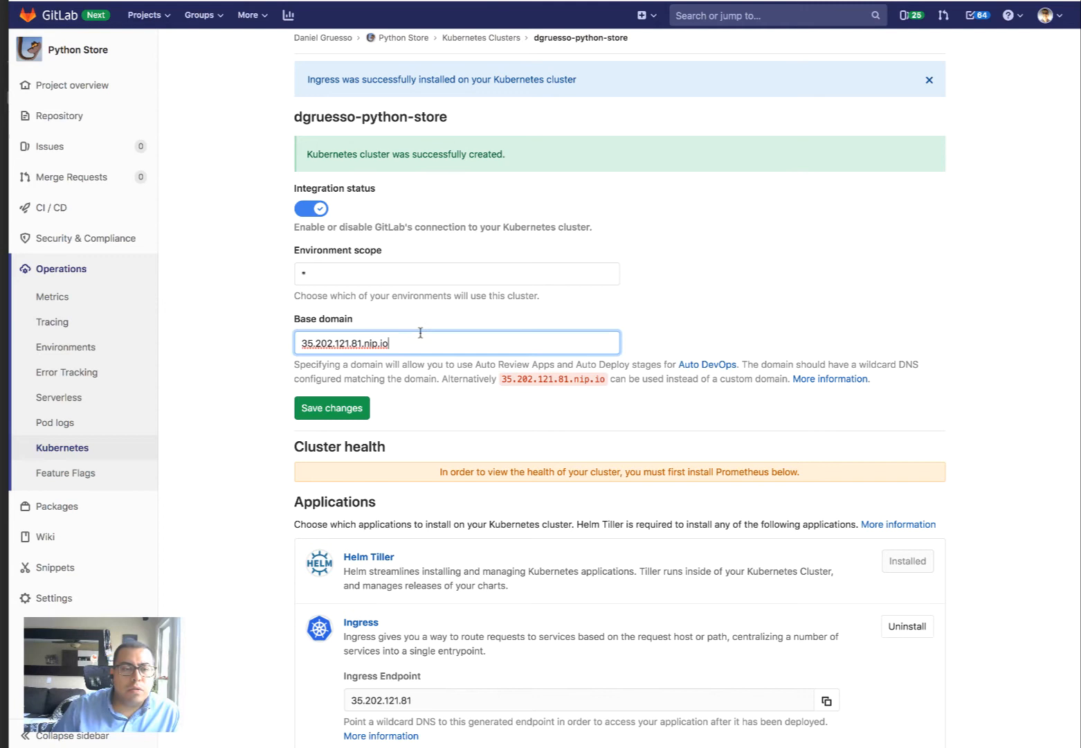
{"action": "left_click", "coordinate": [312, 416]}
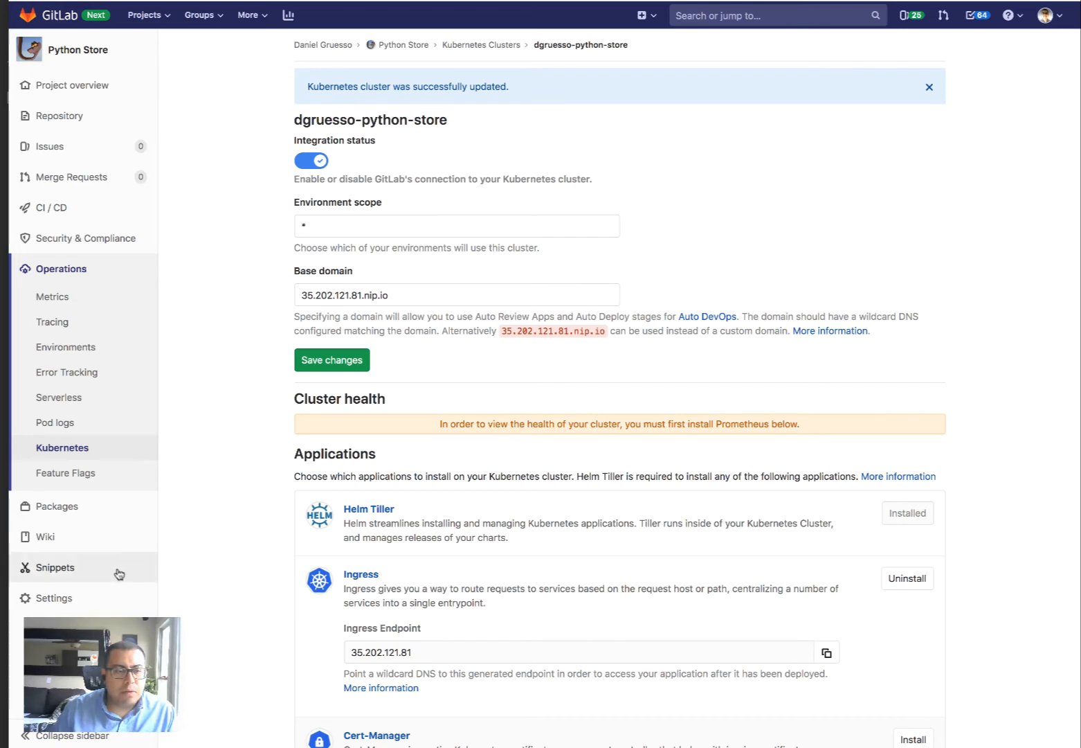
{"action": "mouse_move", "coordinate": [71, 602]}
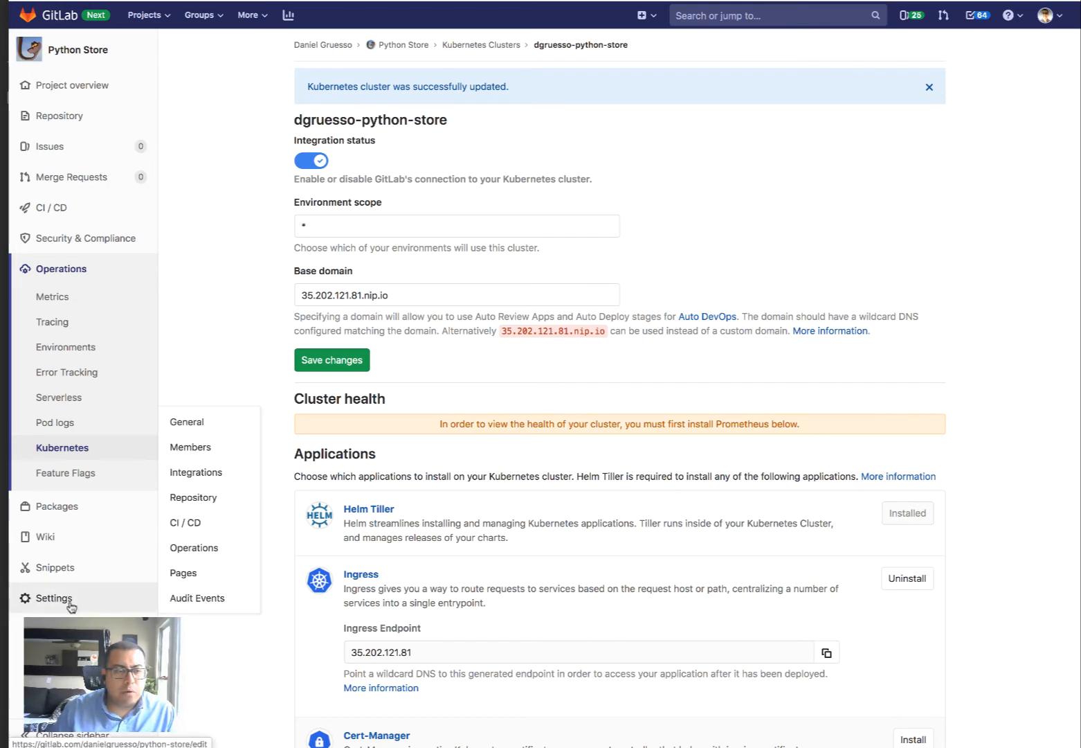
In CI/CD settings, enable Default to Auto DevOps pipeline with automatic staging, manual production, and save
{"action": "left_click", "coordinate": [181, 529]}
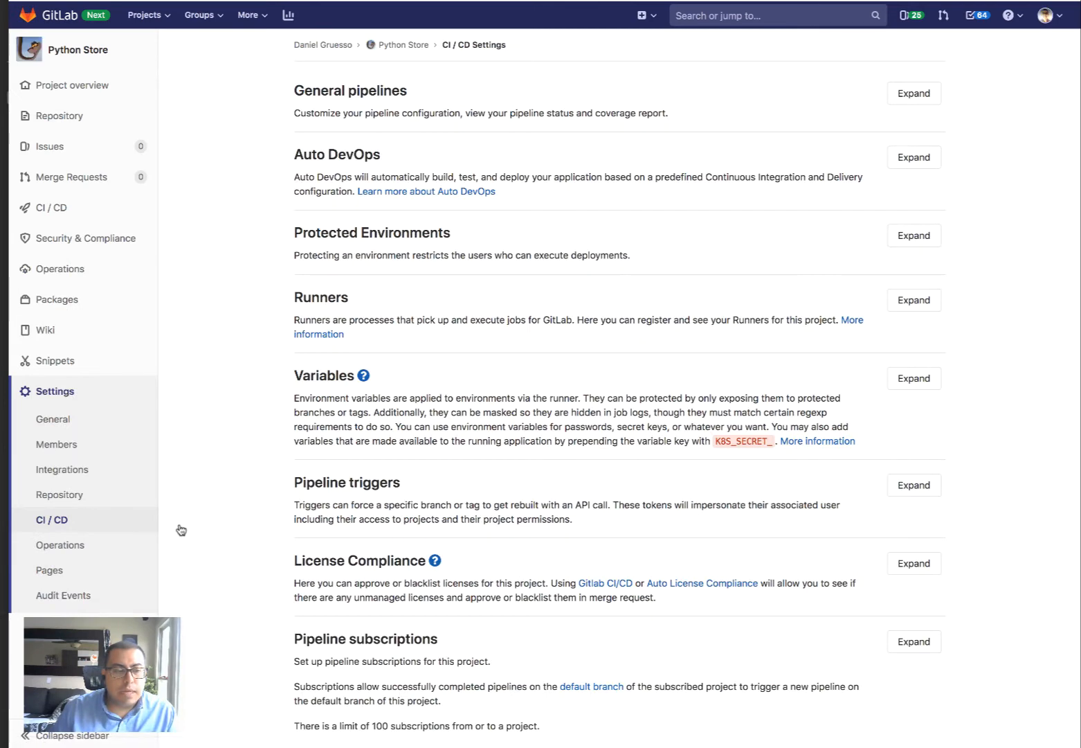
{"action": "left_click", "coordinate": [905, 159]}
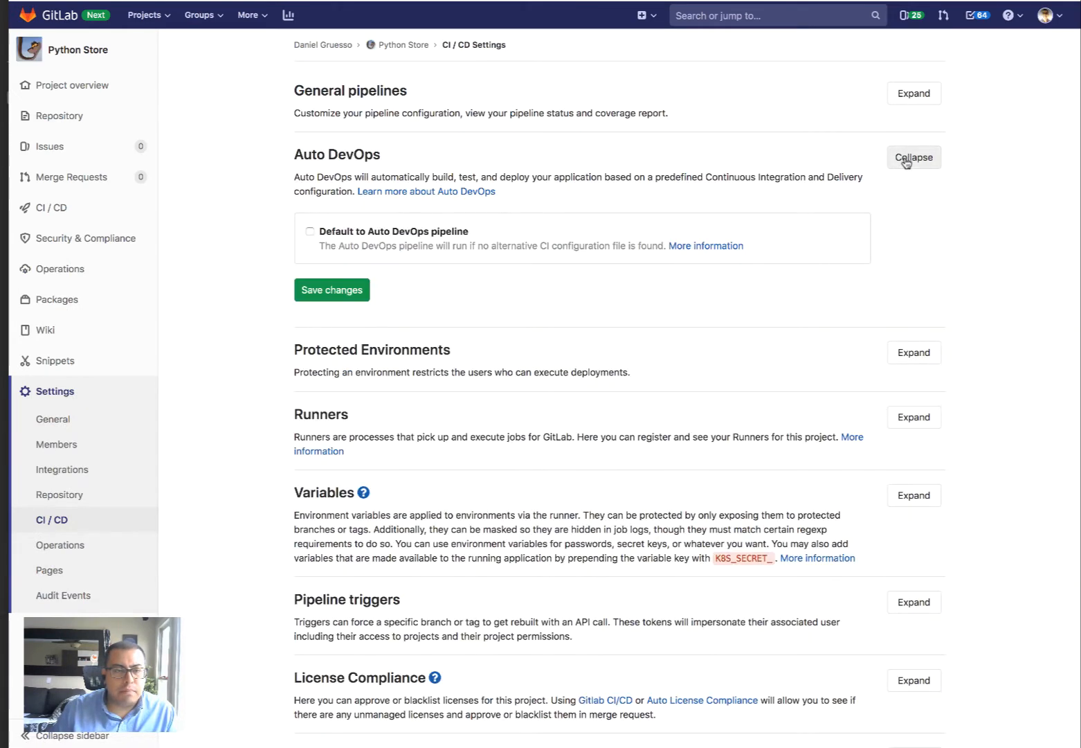
{"action": "left_click", "coordinate": [309, 232]}
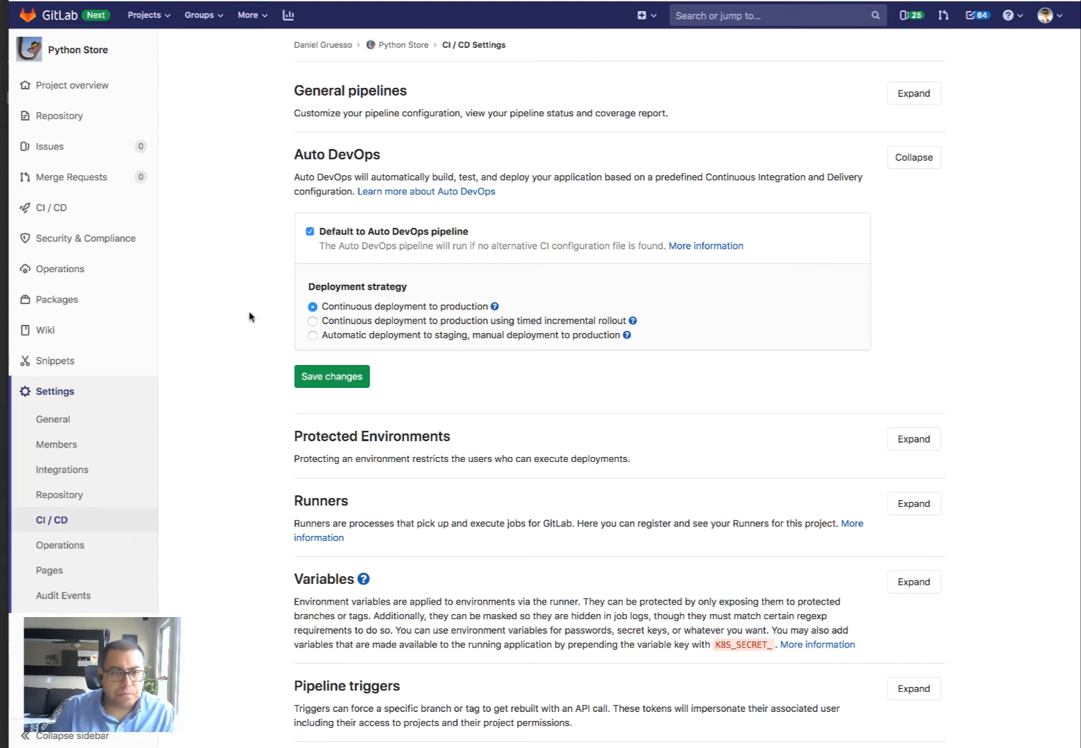
{"action": "left_click", "coordinate": [312, 335]}
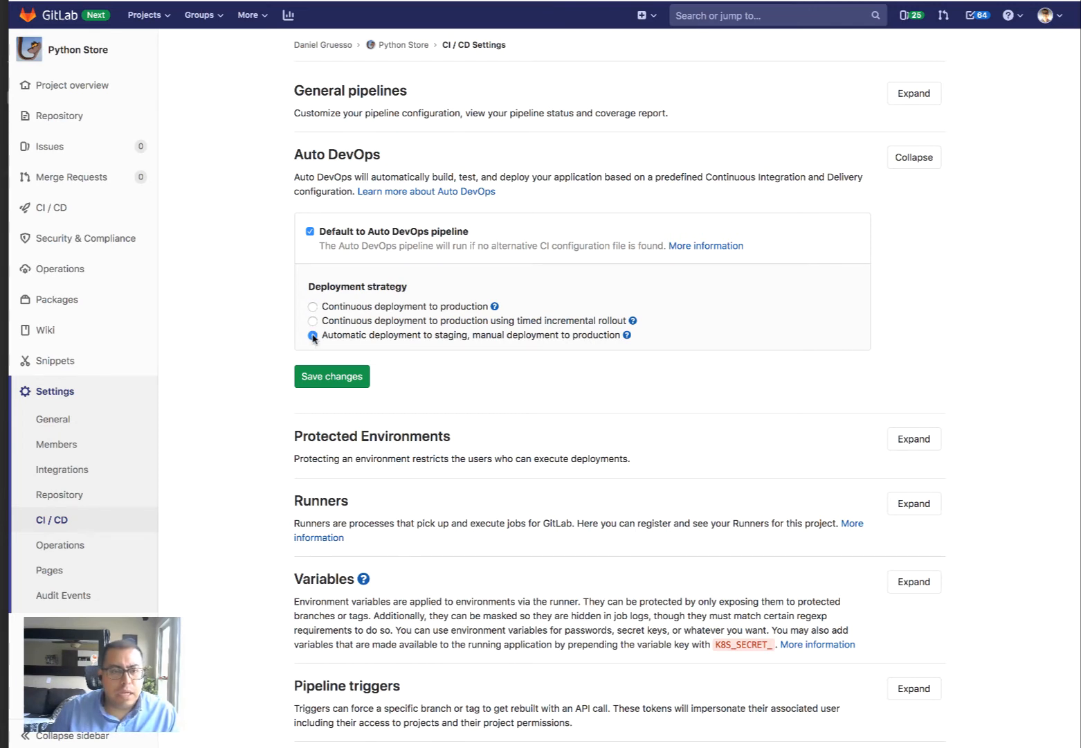
{"action": "left_click", "coordinate": [311, 378]}
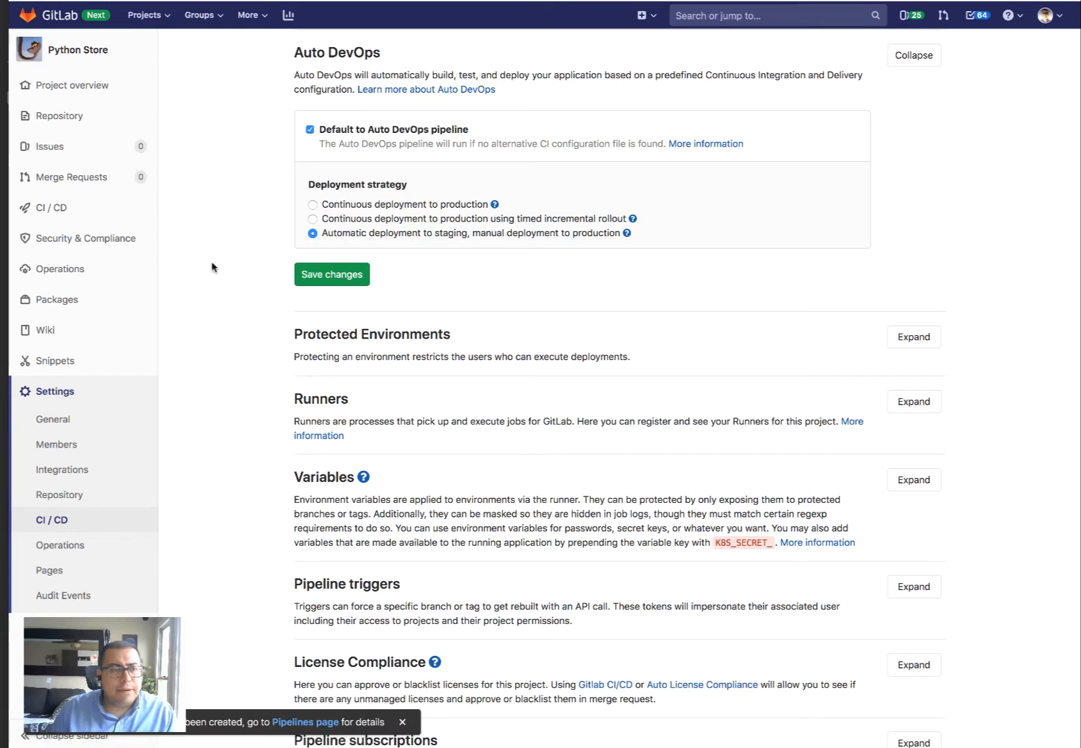
{"action": "mouse_move", "coordinate": [125, 215]}
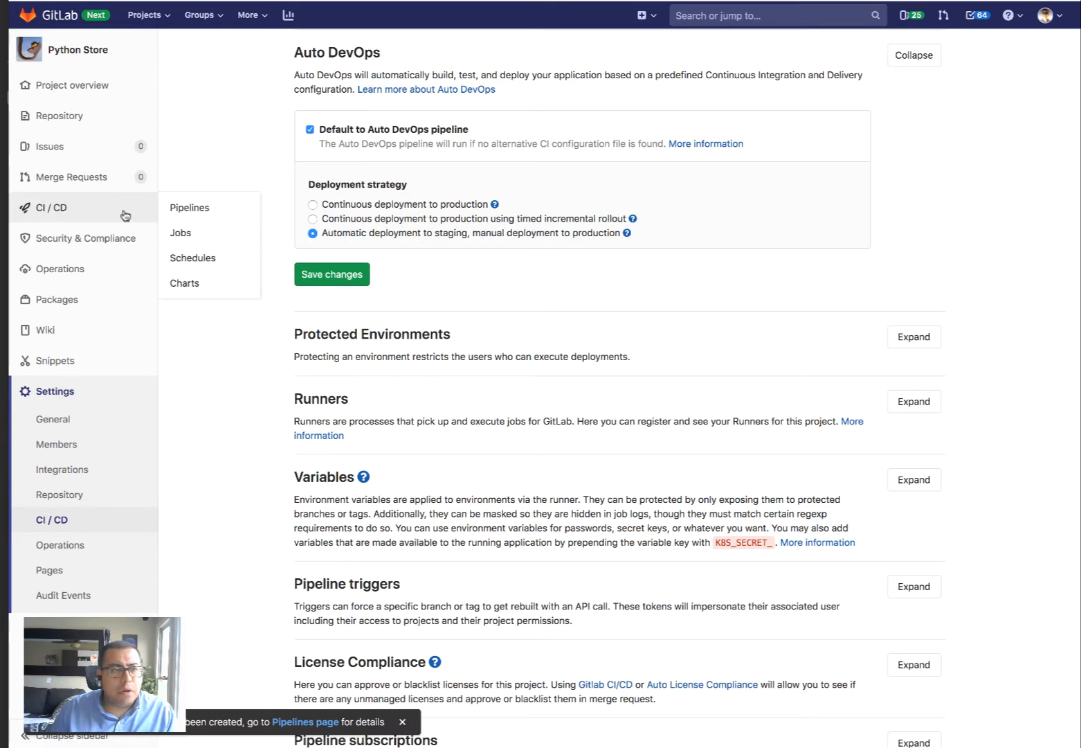
Open the Pipelines list and view running pipeline #108454454
{"action": "left_click", "coordinate": [181, 210]}
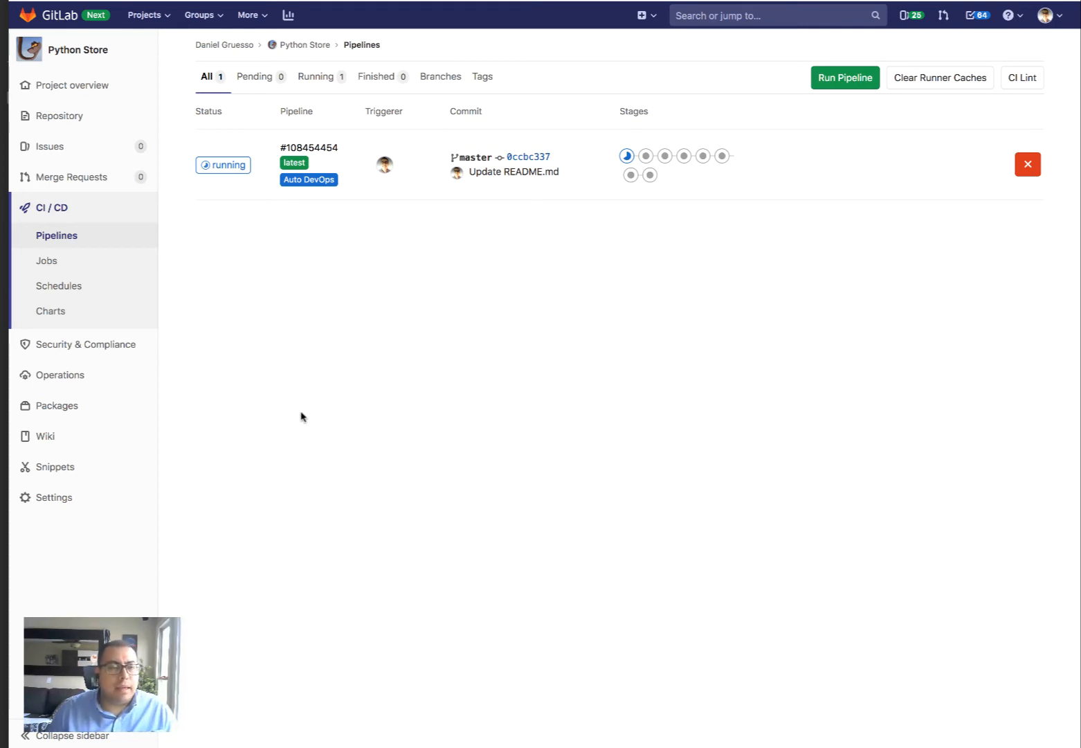
{"action": "left_click", "coordinate": [226, 170]}
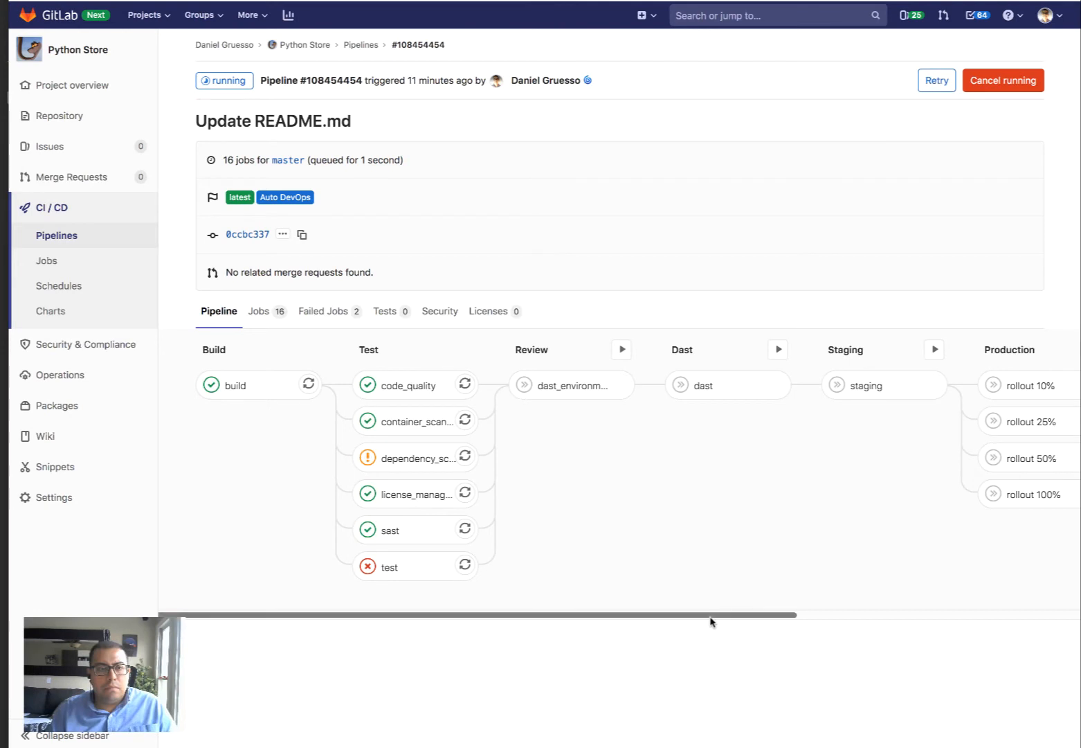
Scroll across the pipeline stages and open the failed test job #399593706 log
{"action": "left_click_drag", "start_coordinate": [712, 617], "coordinate": [1025, 607]}
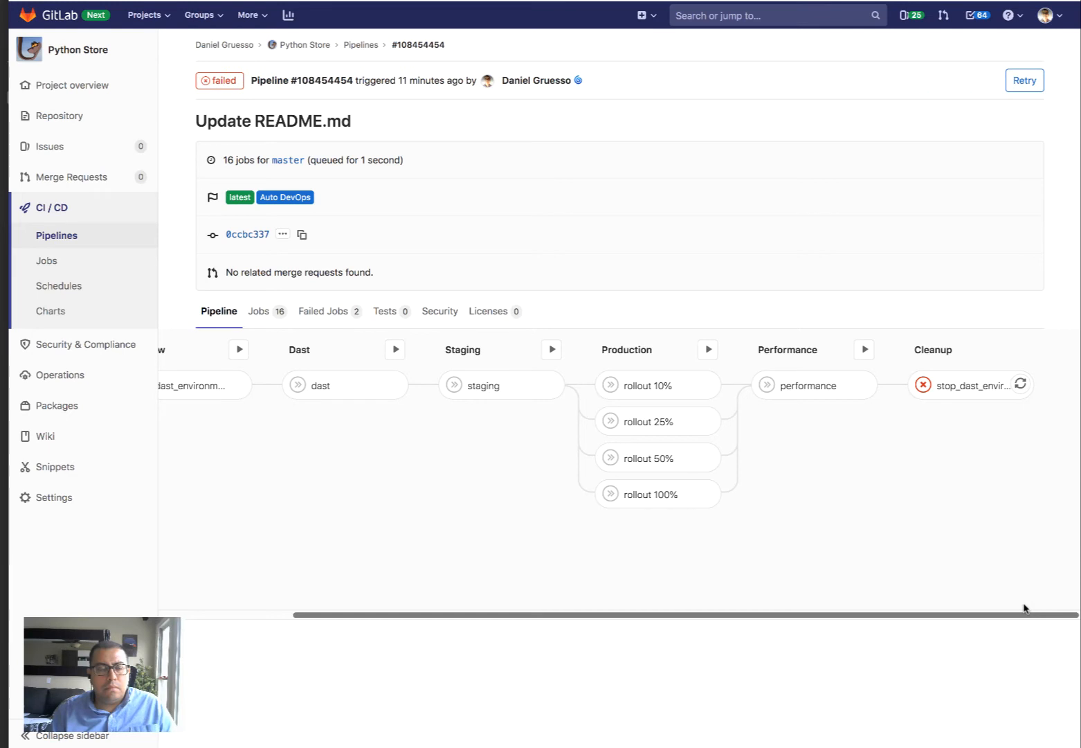
{"action": "left_click_drag", "start_coordinate": [1025, 607], "coordinate": [571, 560]}
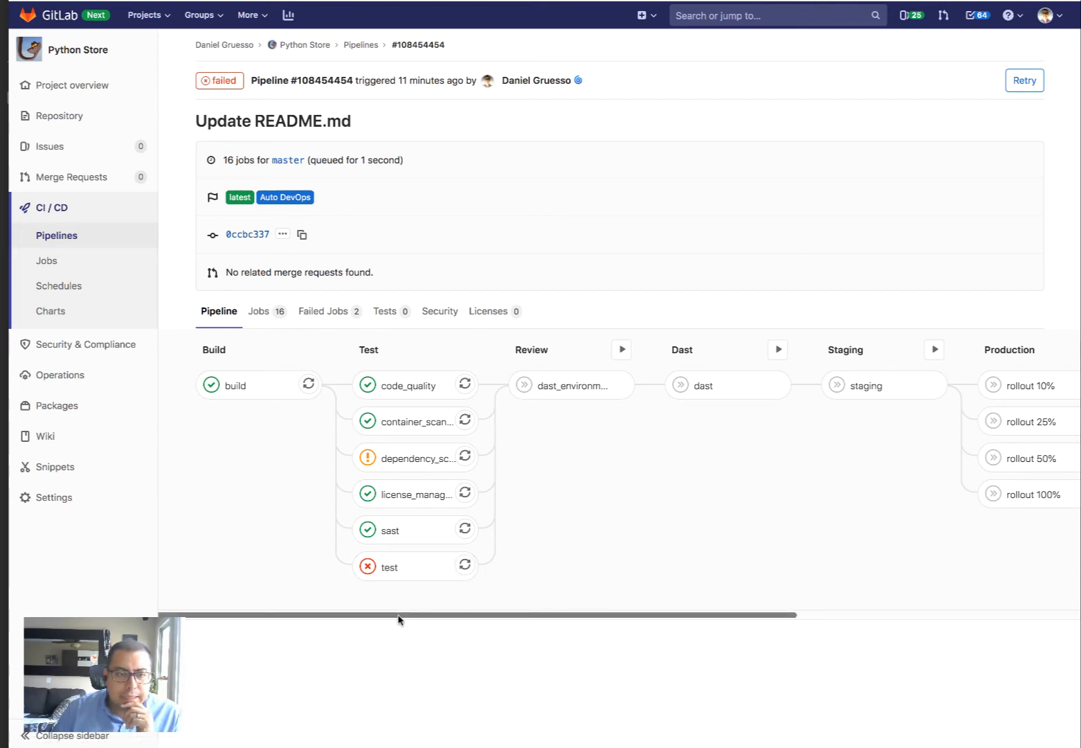
{"action": "left_click", "coordinate": [398, 573]}
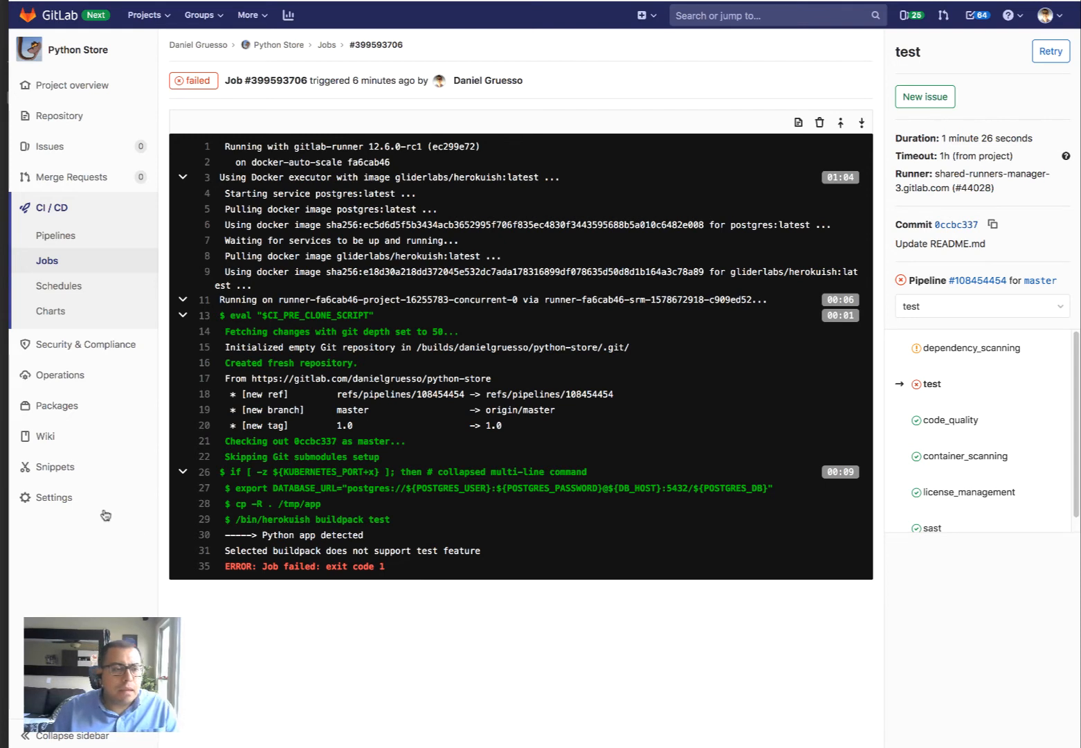
{"action": "mouse_move", "coordinate": [83, 509]}
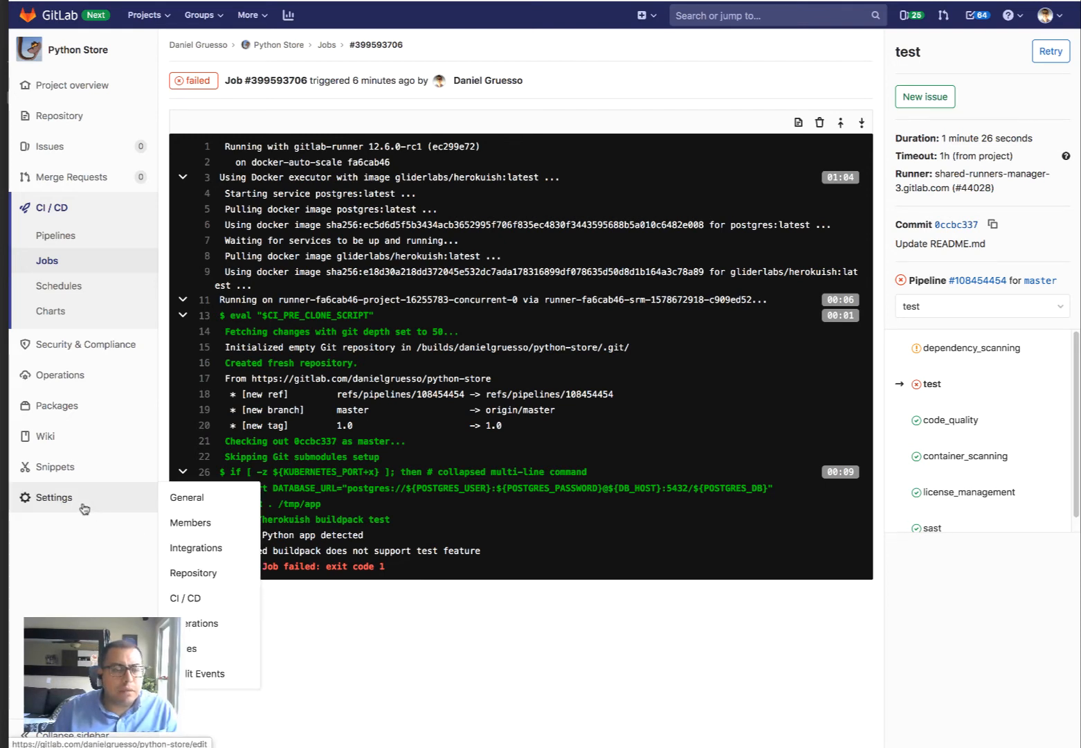
Add the CI/CD variable TEST_DISABLED with value 1 and save the variables
{"action": "left_click", "coordinate": [201, 606]}
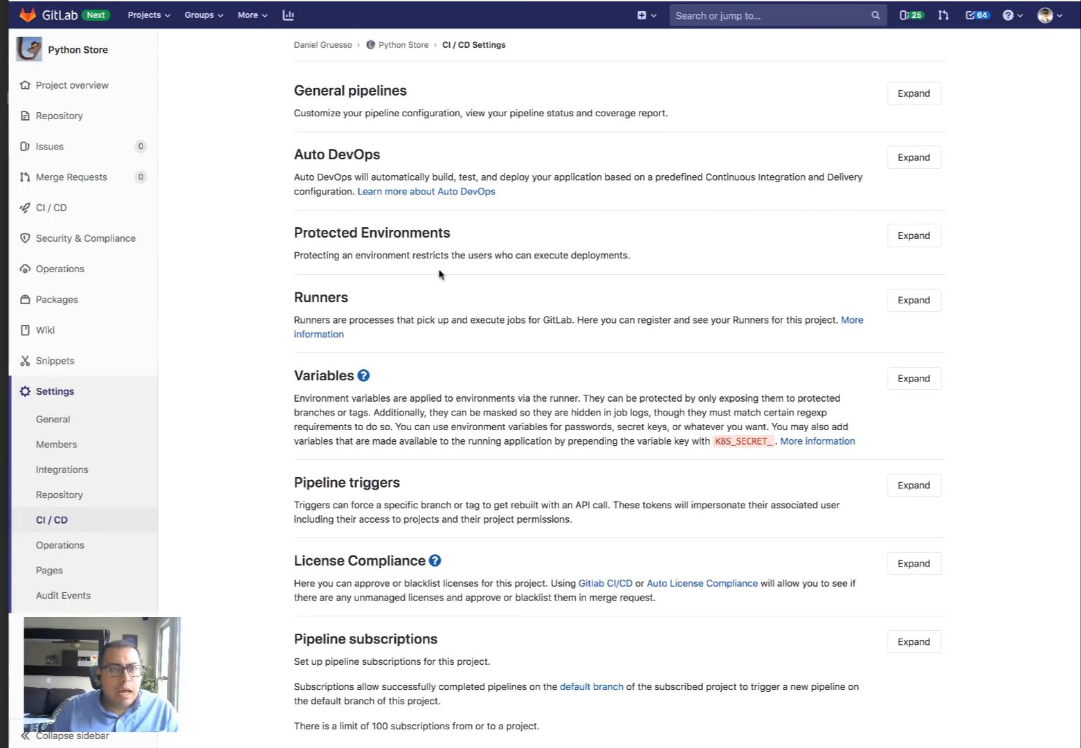
{"action": "left_click", "coordinate": [915, 378]}
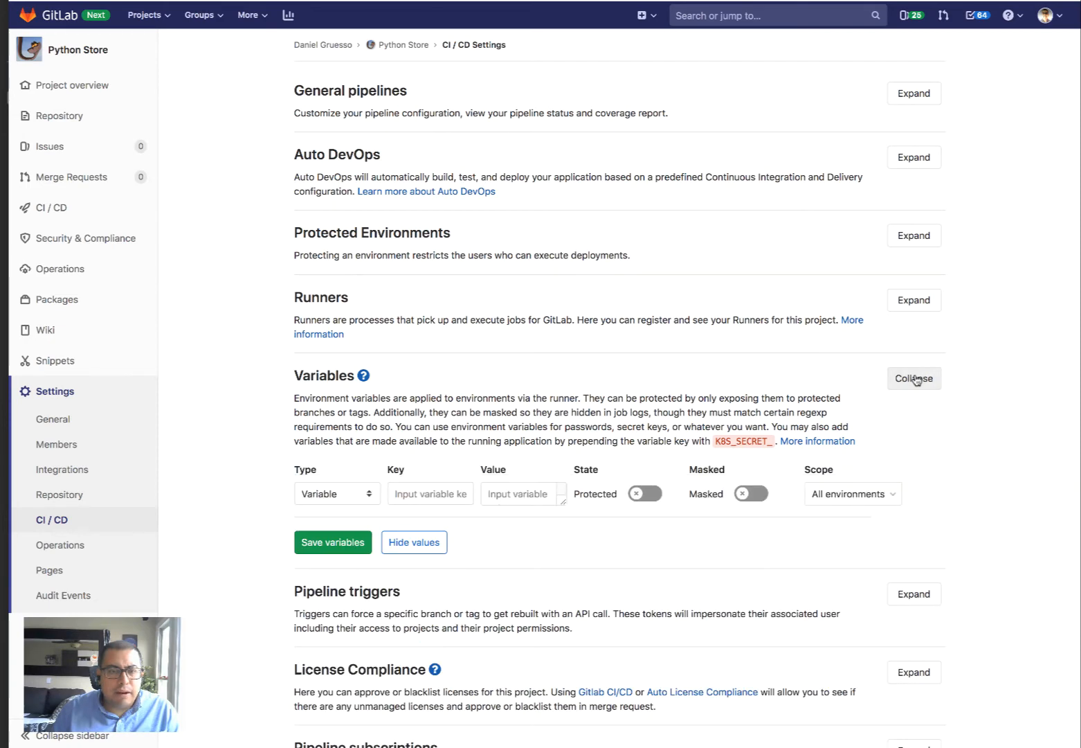
{"action": "left_click", "coordinate": [432, 494]}
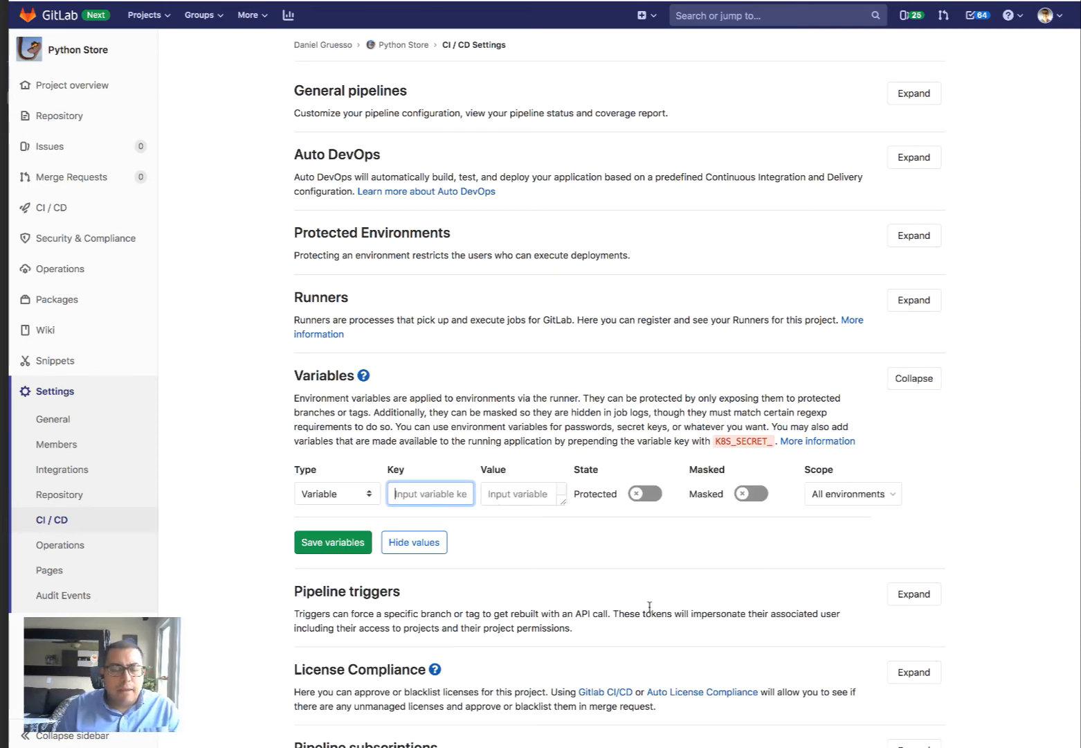
{"action": "type", "text": "TES"}
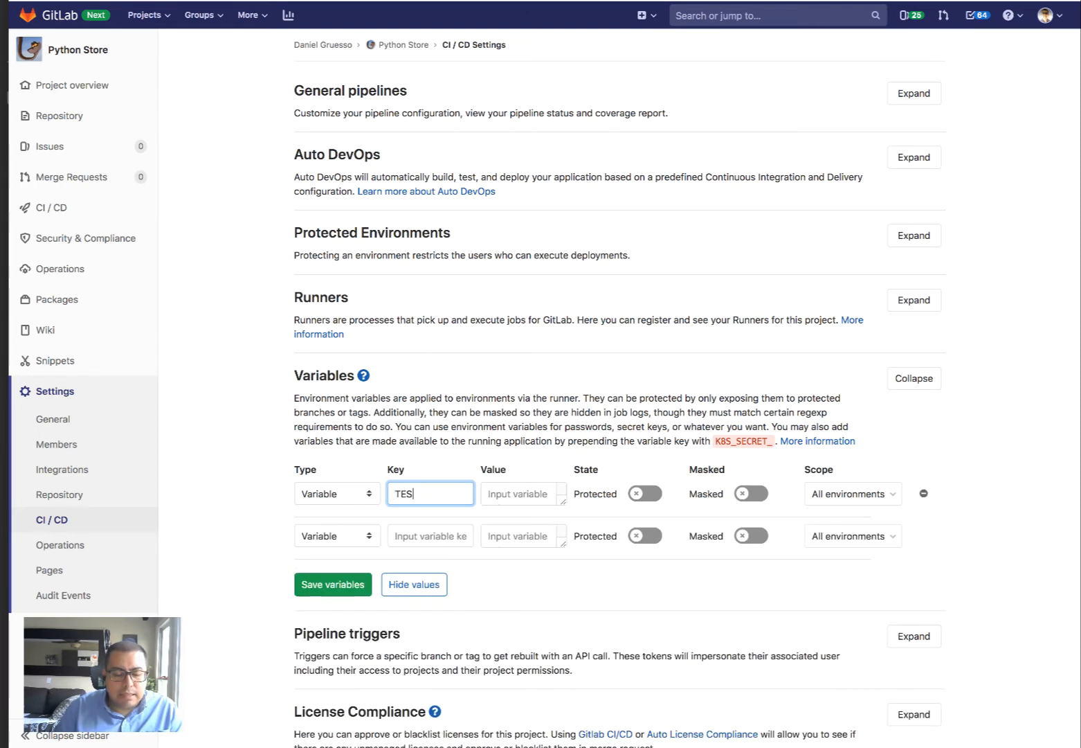
{"action": "type", "text": "T_DISABLED"}
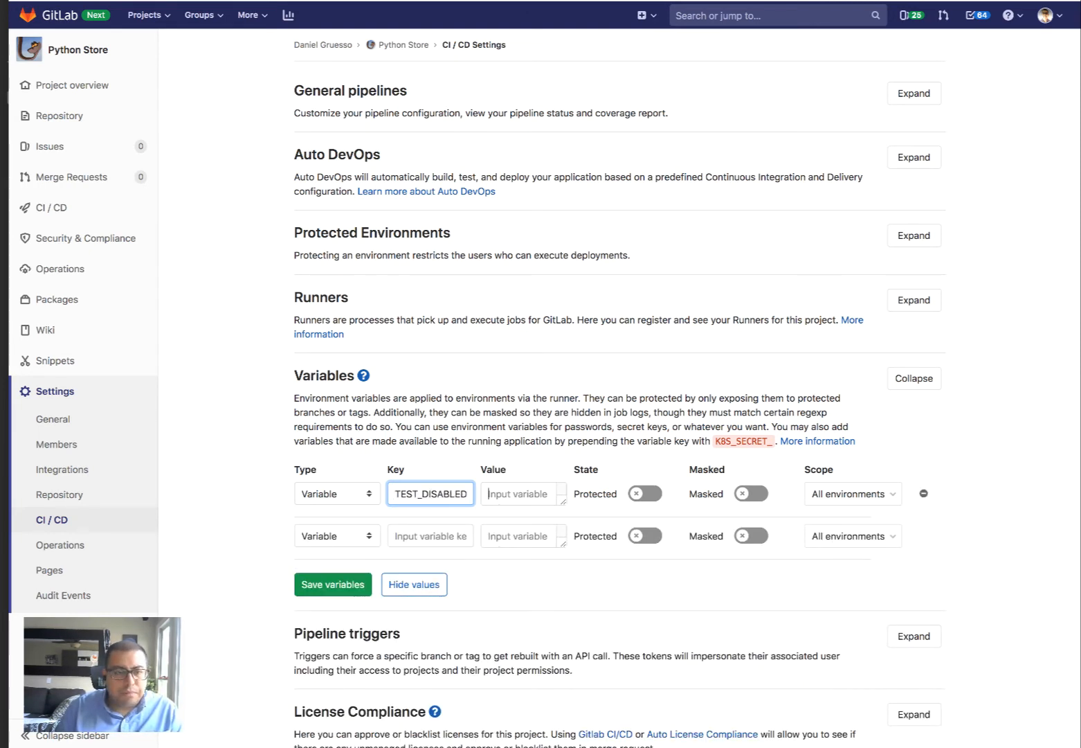
{"action": "key", "text": "Tab"}
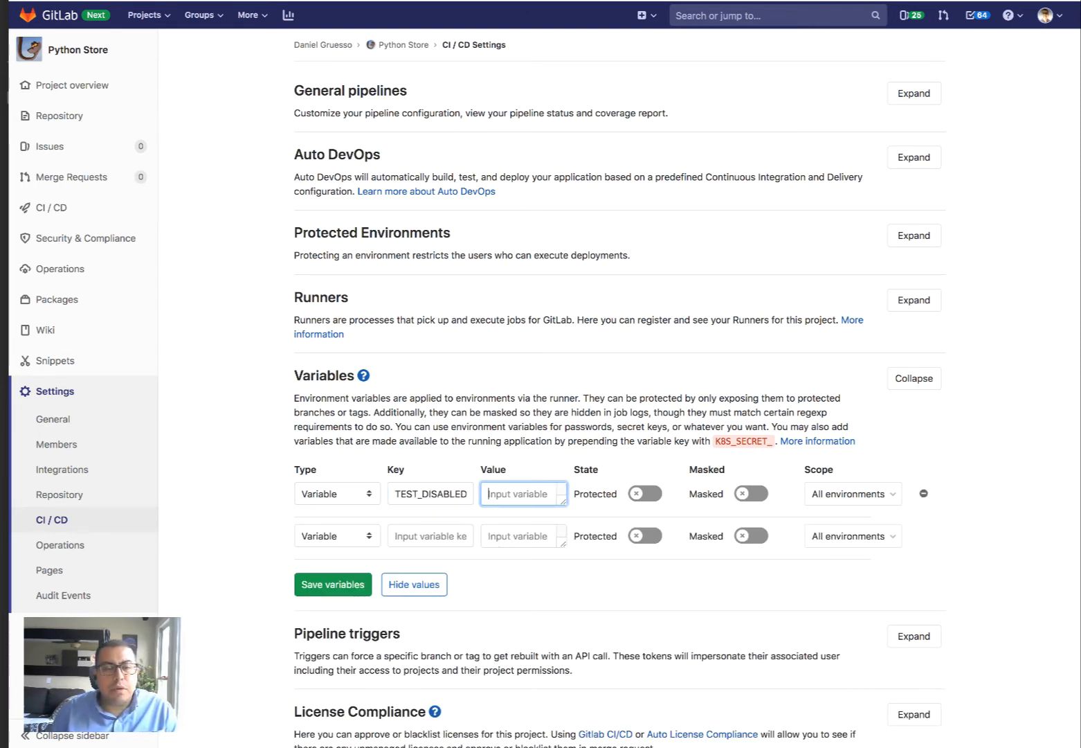
{"action": "type", "text": "1"}
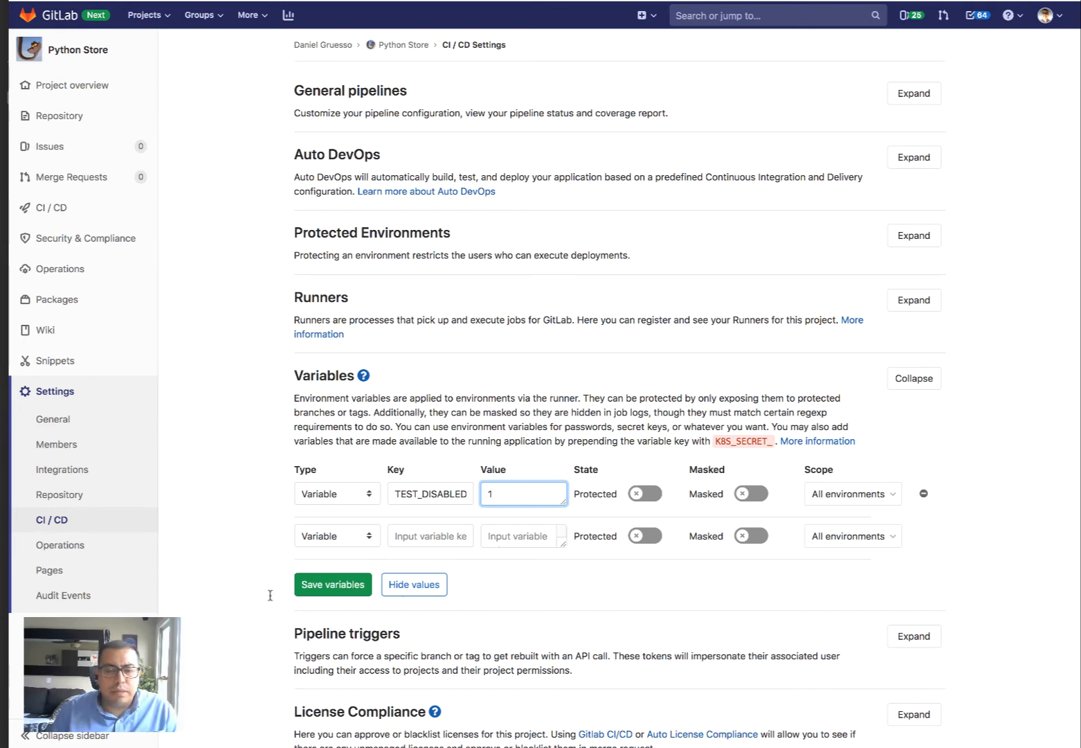
{"action": "left_click", "coordinate": [309, 588]}
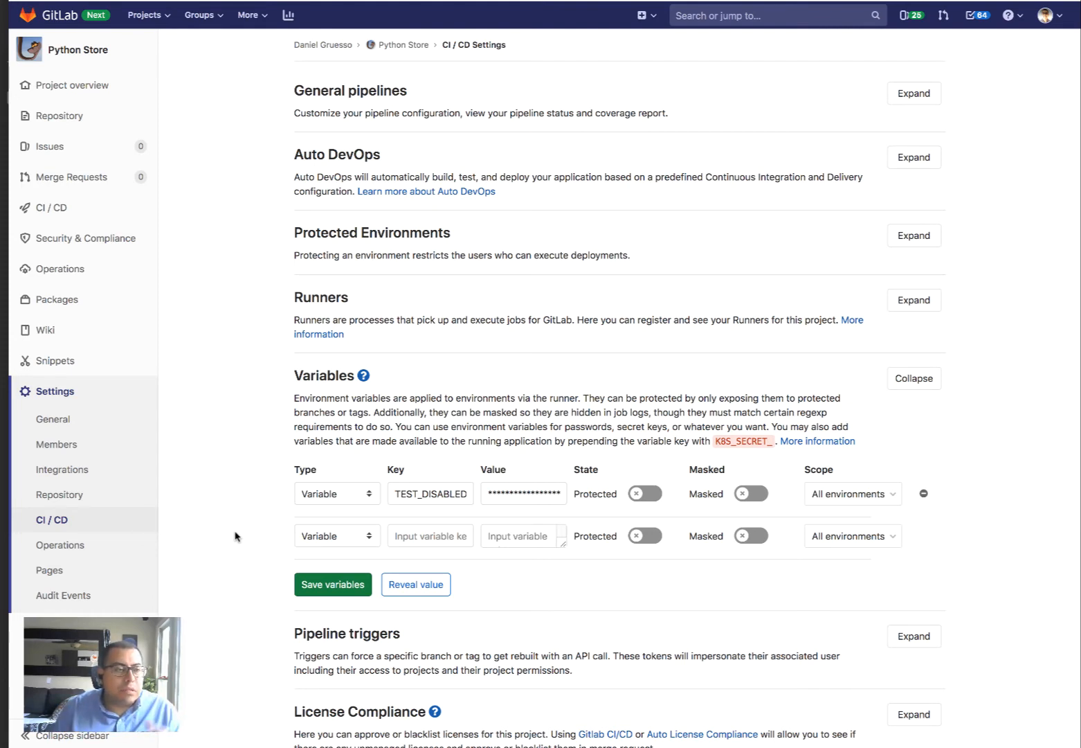
Run a new pipeline on the master branch from the Pipelines list
{"action": "mouse_move", "coordinate": [90, 209]}
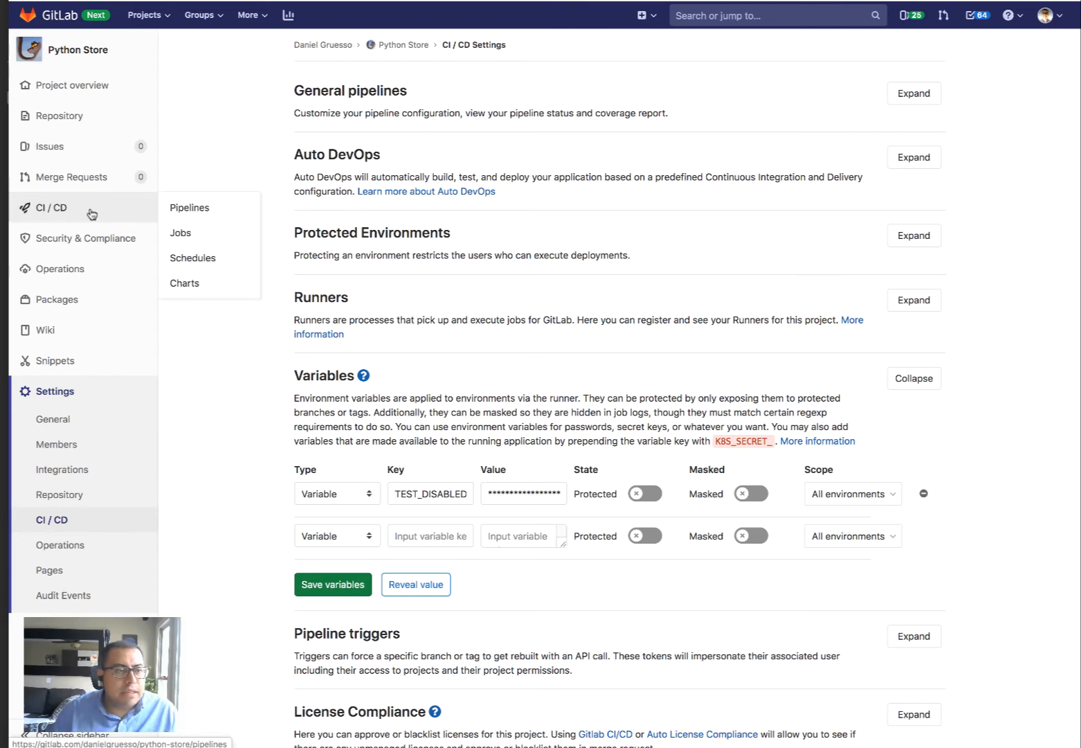
{"action": "left_click", "coordinate": [219, 210]}
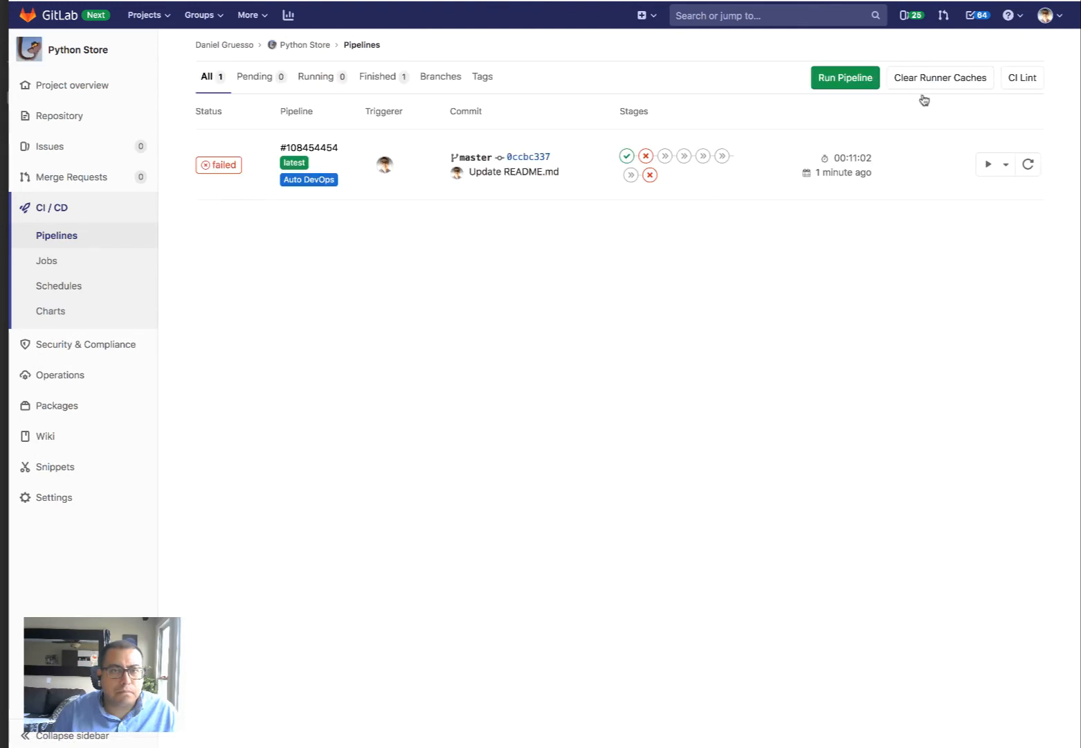
{"action": "left_click", "coordinate": [873, 85]}
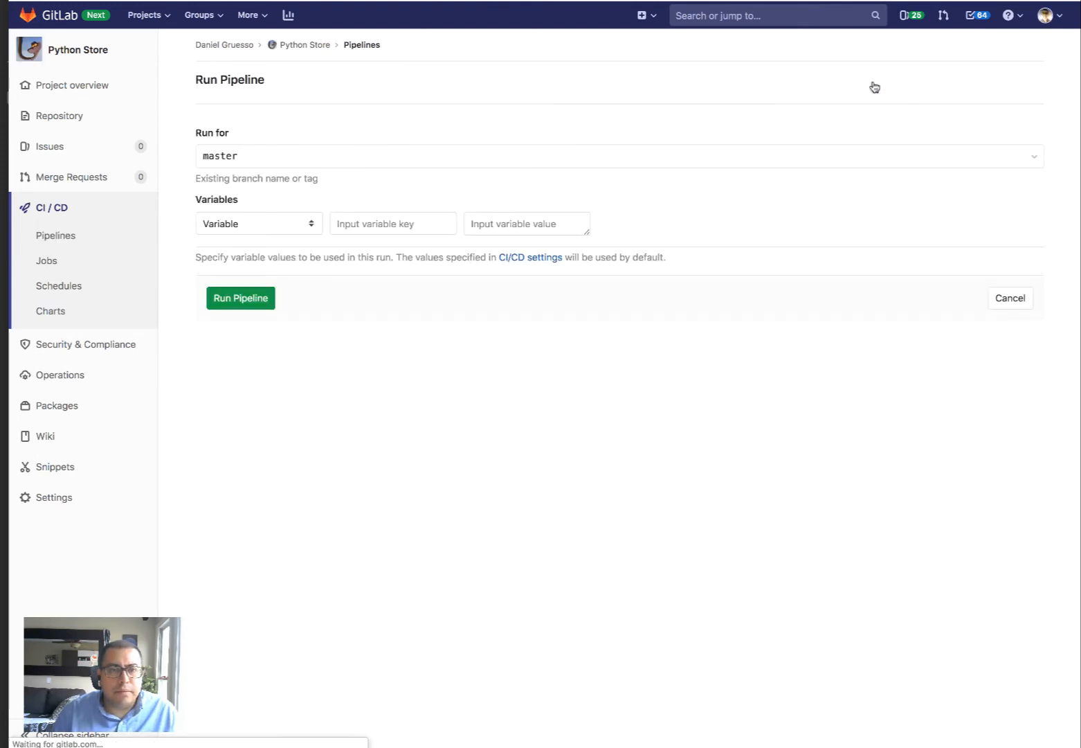
{"action": "left_click", "coordinate": [245, 299]}
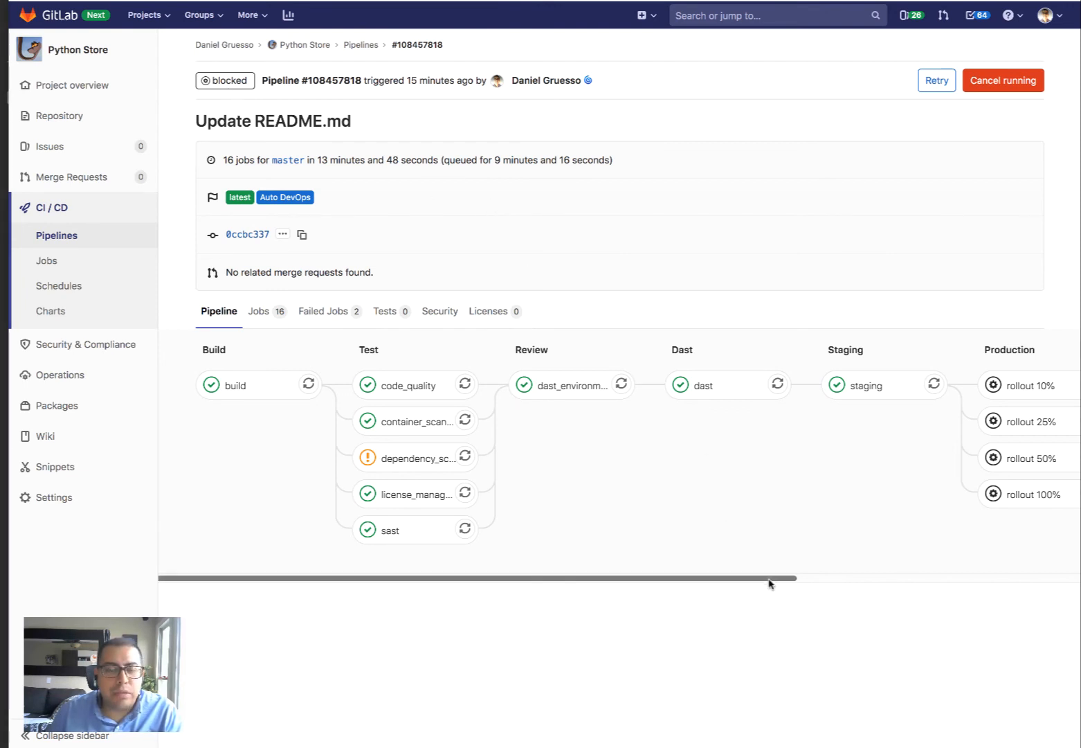
Show the Environments list, with staging and dast-default each deployed at 100% with one instance
{"action": "left_click_drag", "start_coordinate": [773, 582], "coordinate": [877, 582]}
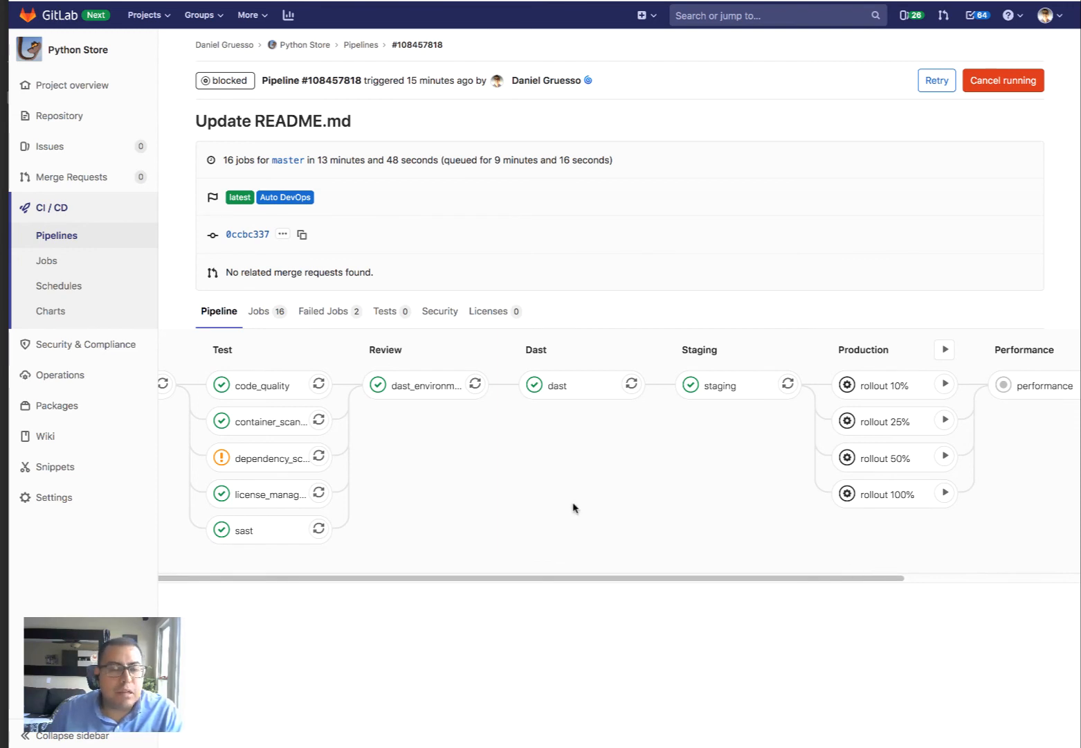
{"action": "mouse_move", "coordinate": [66, 363]}
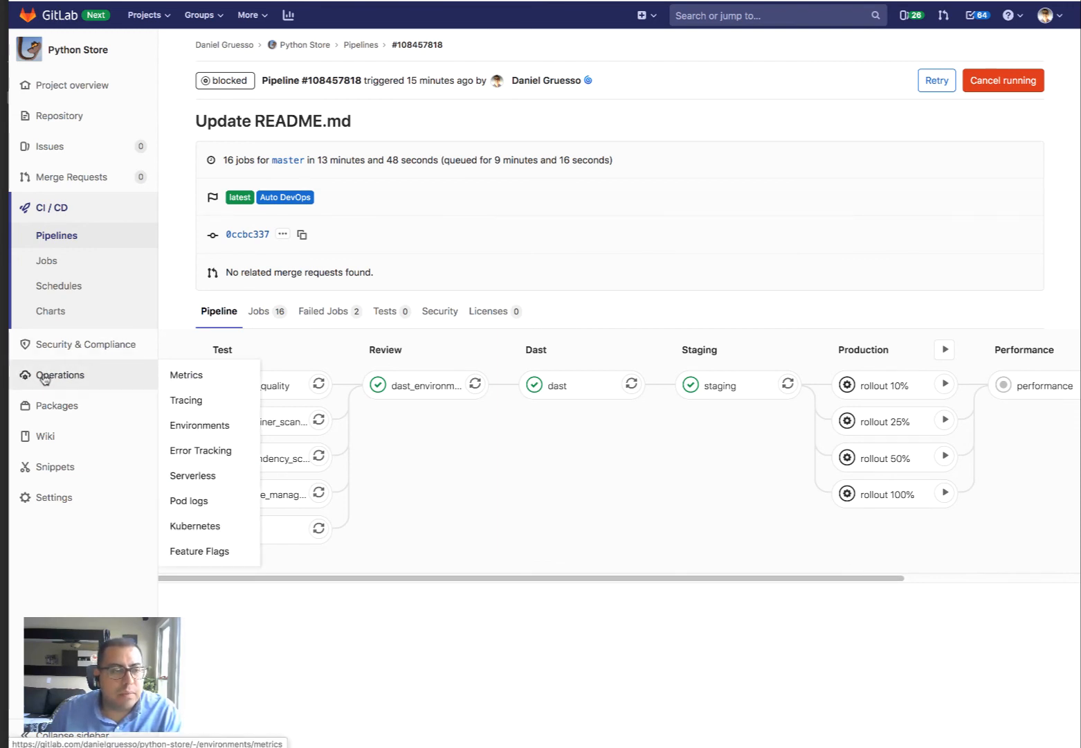
{"action": "left_click", "coordinate": [217, 431]}
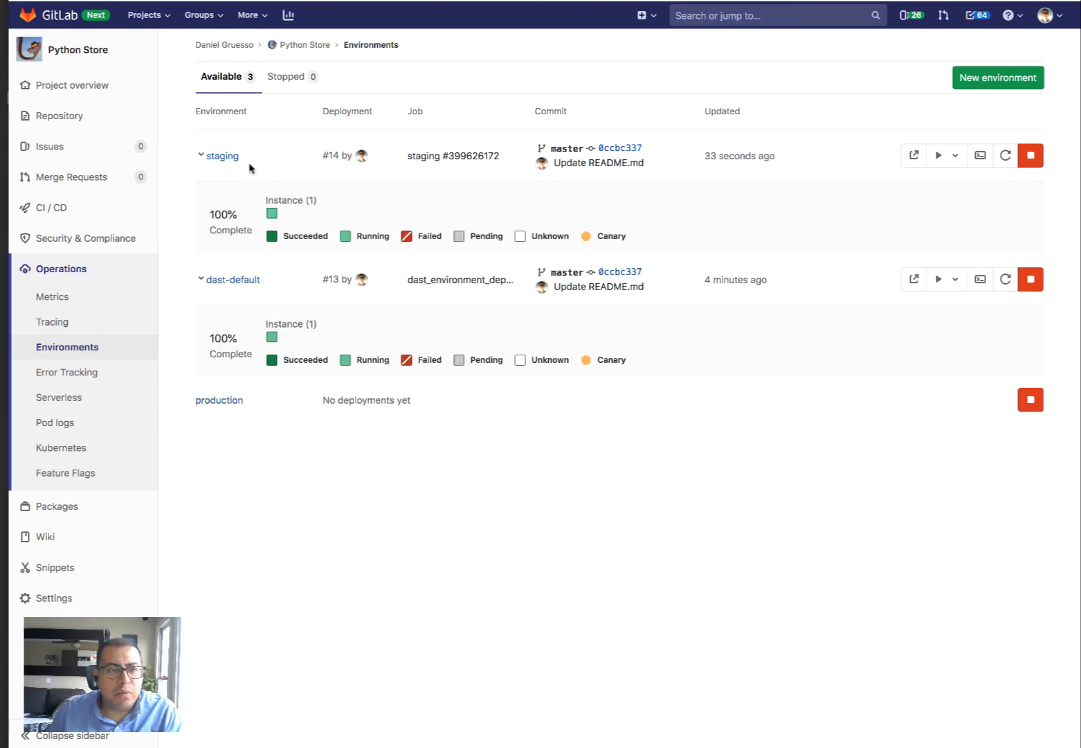
{"action": "left_click", "coordinate": [915, 156]}
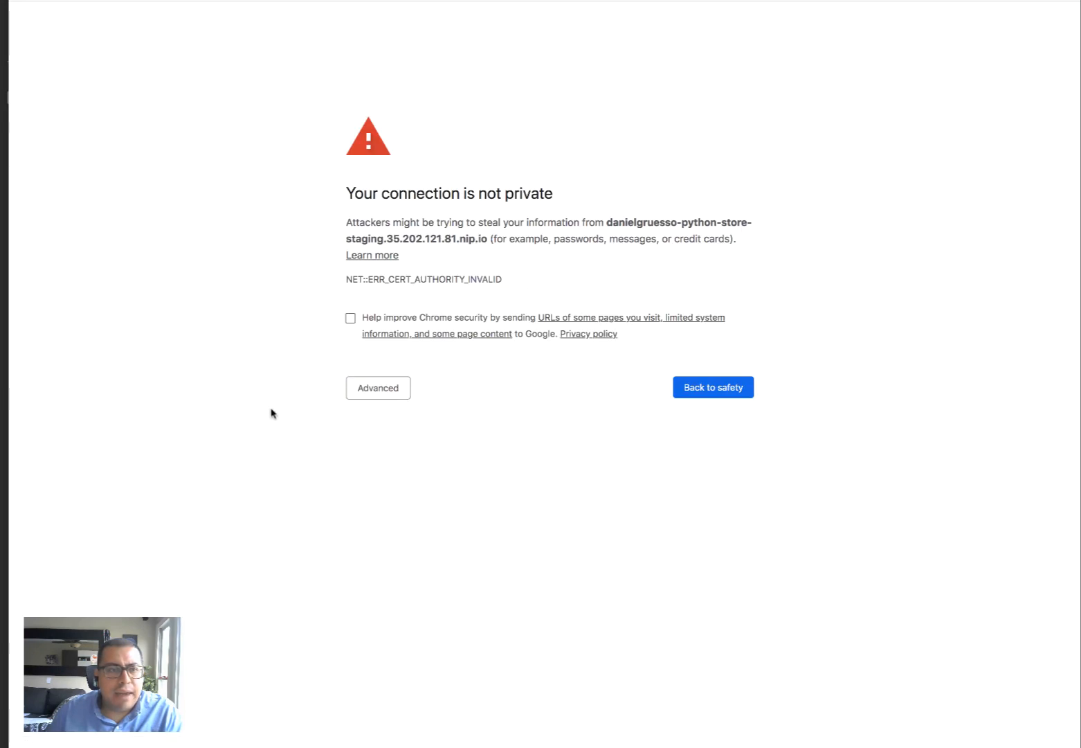
{"action": "left_click", "coordinate": [372, 400]}
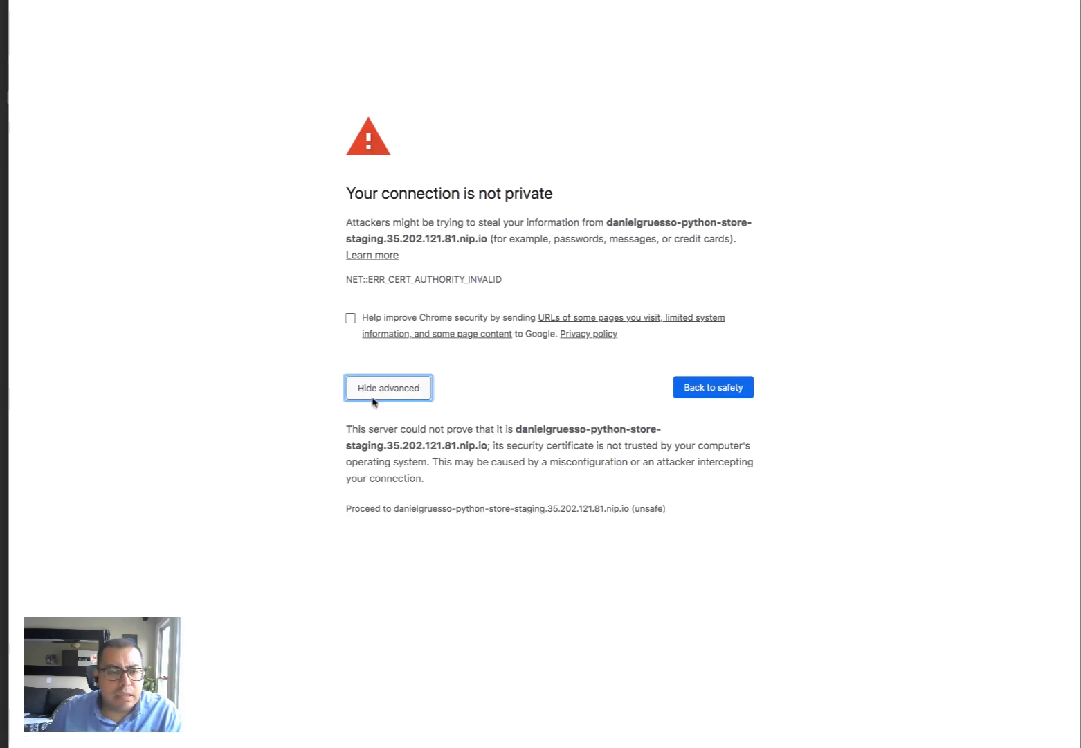
{"action": "left_click", "coordinate": [369, 510]}
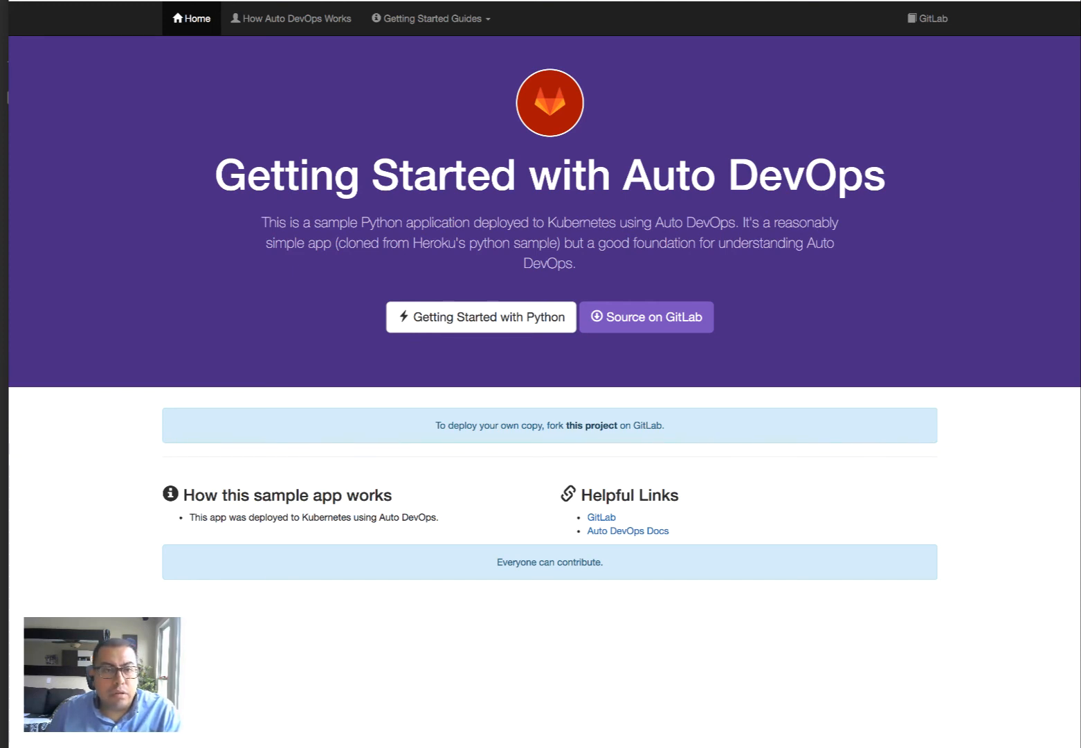
{"action": "key", "text": "super+w"}
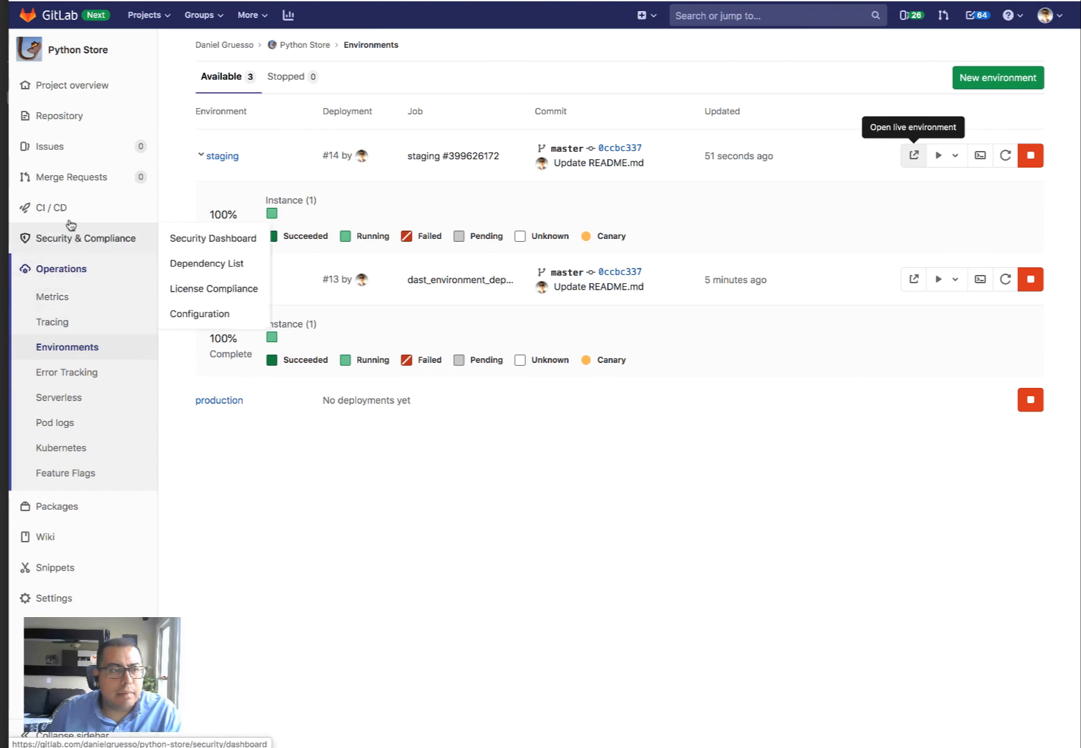
Open the blocked Python Store pipeline from the CI/CD pipelines list
{"action": "mouse_move", "coordinate": [69, 208]}
{"action": "left_click", "coordinate": [209, 211]}
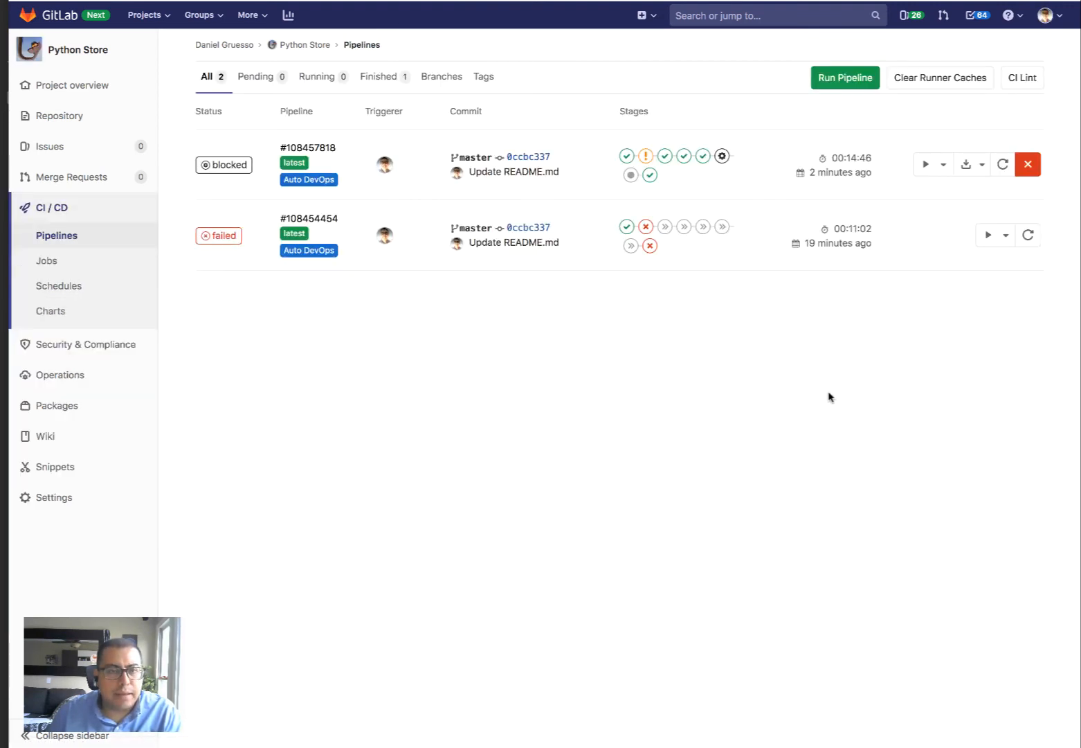
{"action": "left_click", "coordinate": [232, 168]}
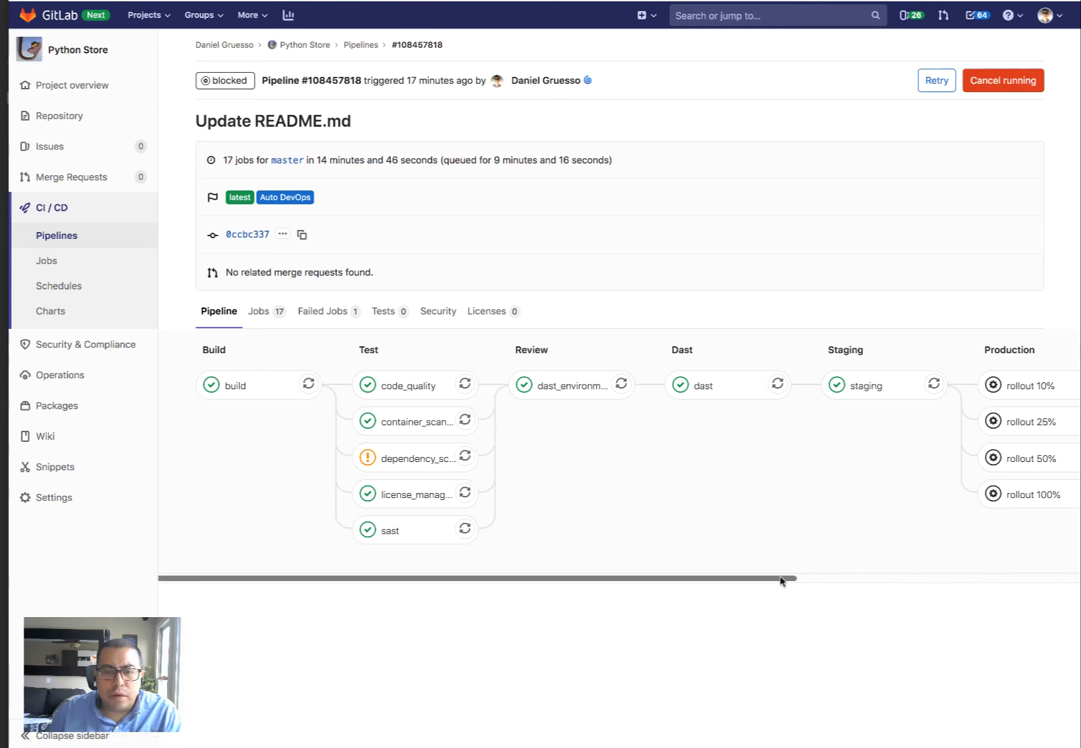
Run the rollout 100% production job and follow the graph until performance and cleanup succeed
{"action": "left_click_drag", "start_coordinate": [784, 579], "coordinate": [864, 589]}
{"action": "left_click", "coordinate": [977, 493]}
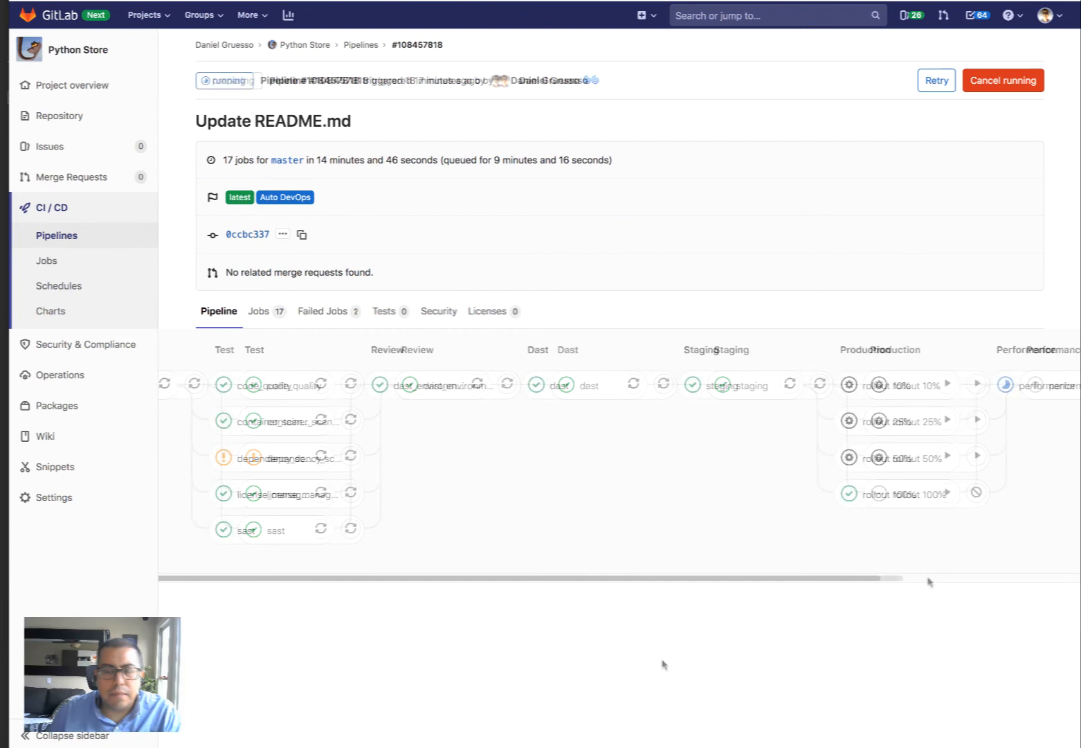
{"action": "left_click_drag", "start_coordinate": [886, 582], "coordinate": [1056, 589]}
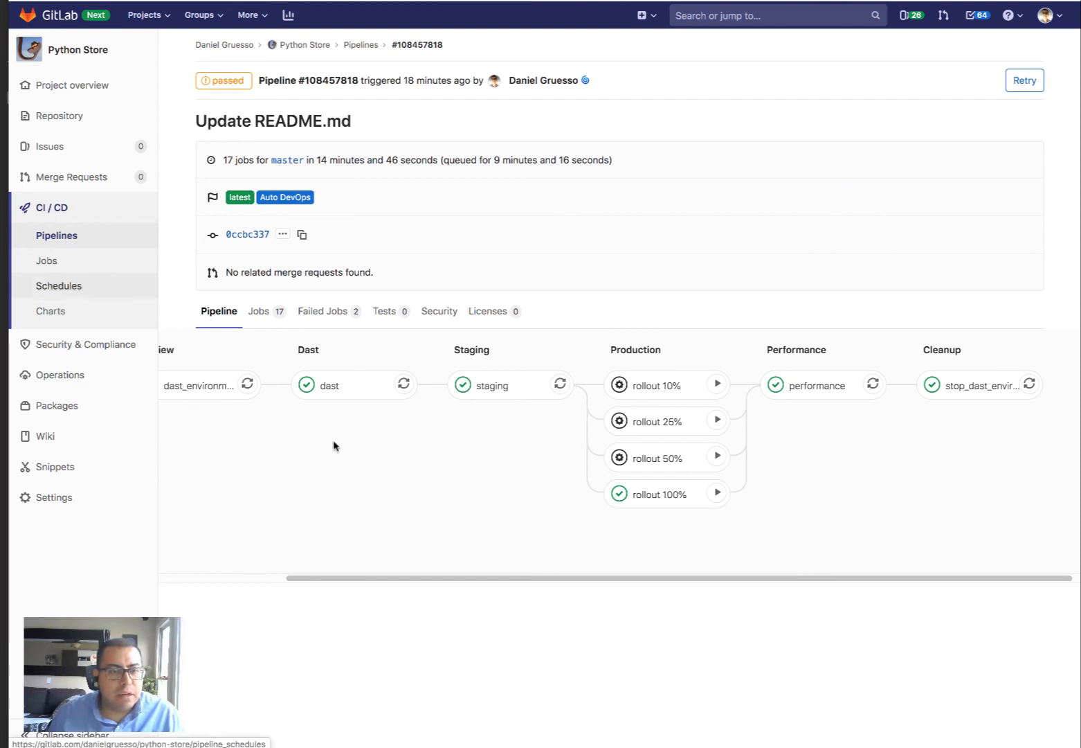
{"action": "left_click_drag", "start_coordinate": [422, 580], "coordinate": [189, 564]}
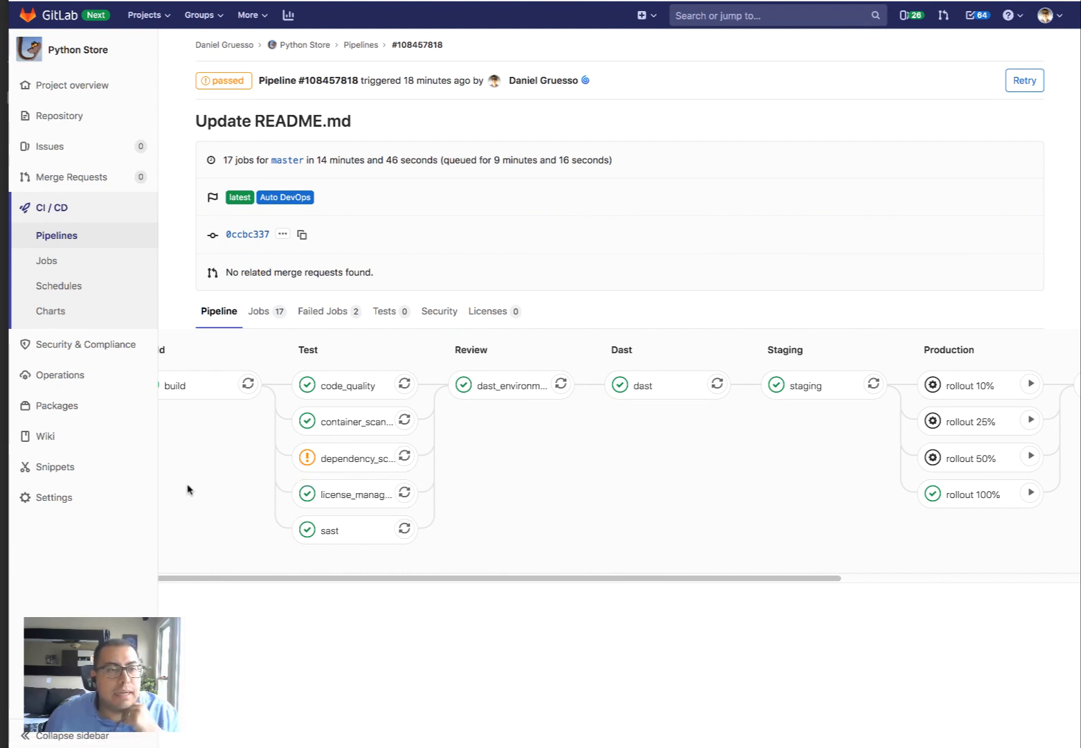
{"action": "left_click_drag", "start_coordinate": [268, 580], "coordinate": [191, 574]}
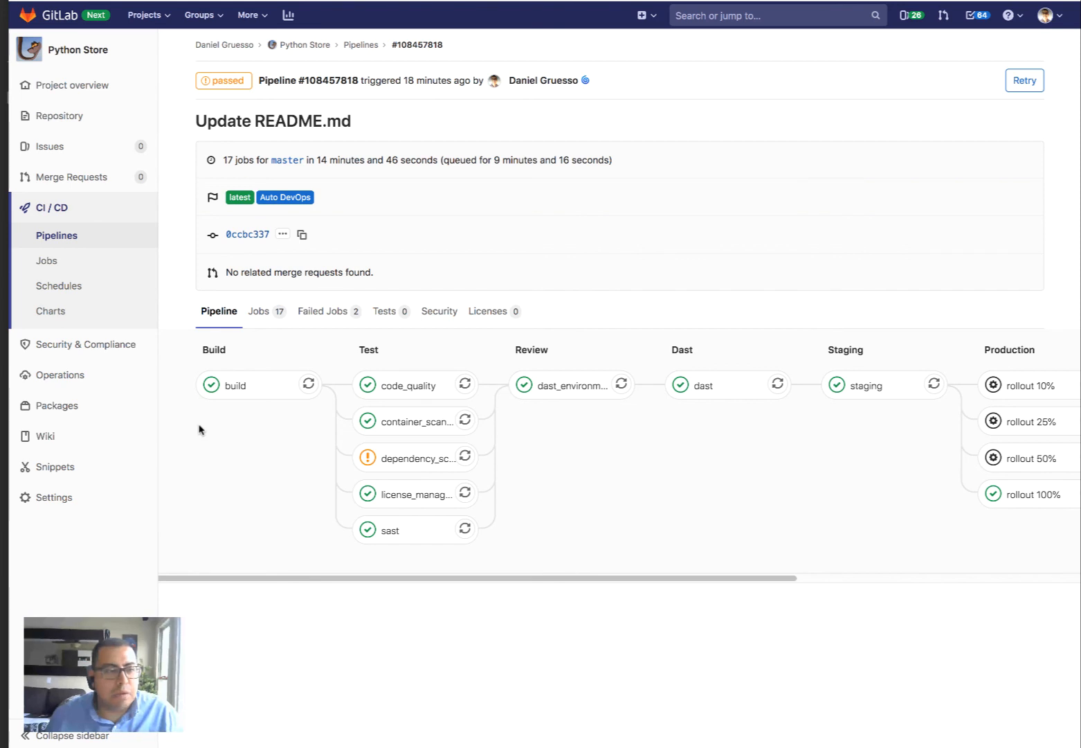
Open the live app from production deployment #15 in Environments, reaching a connection-not-private warning
{"action": "mouse_move", "coordinate": [86, 391]}
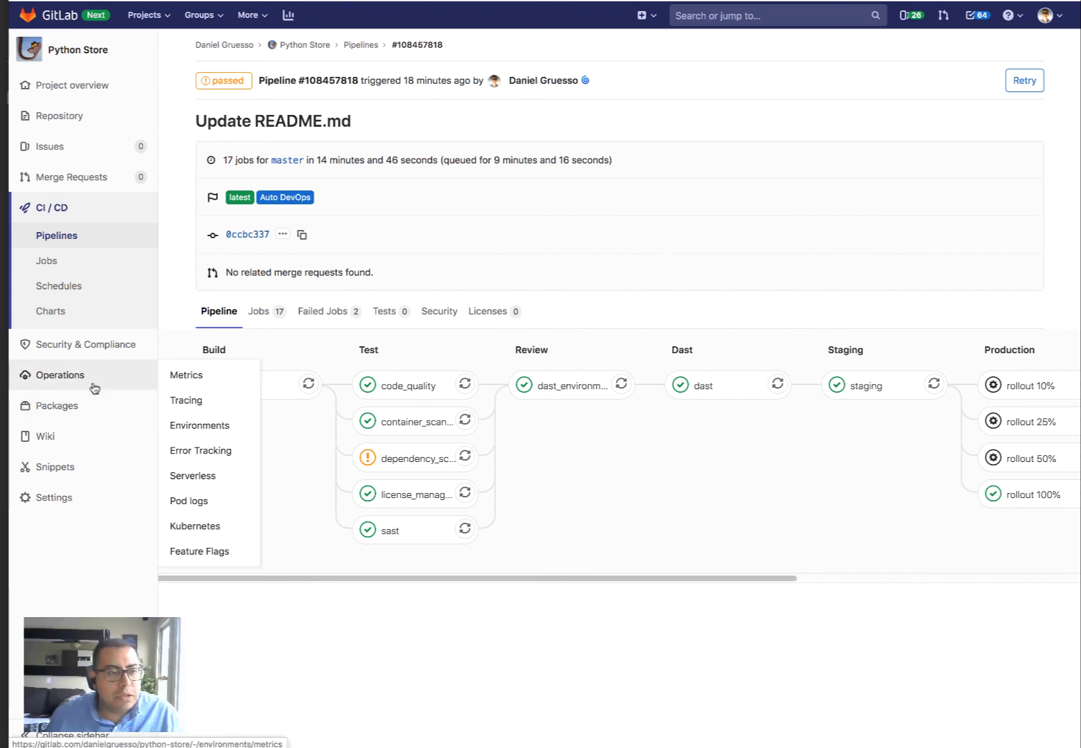
{"action": "left_click", "coordinate": [221, 429]}
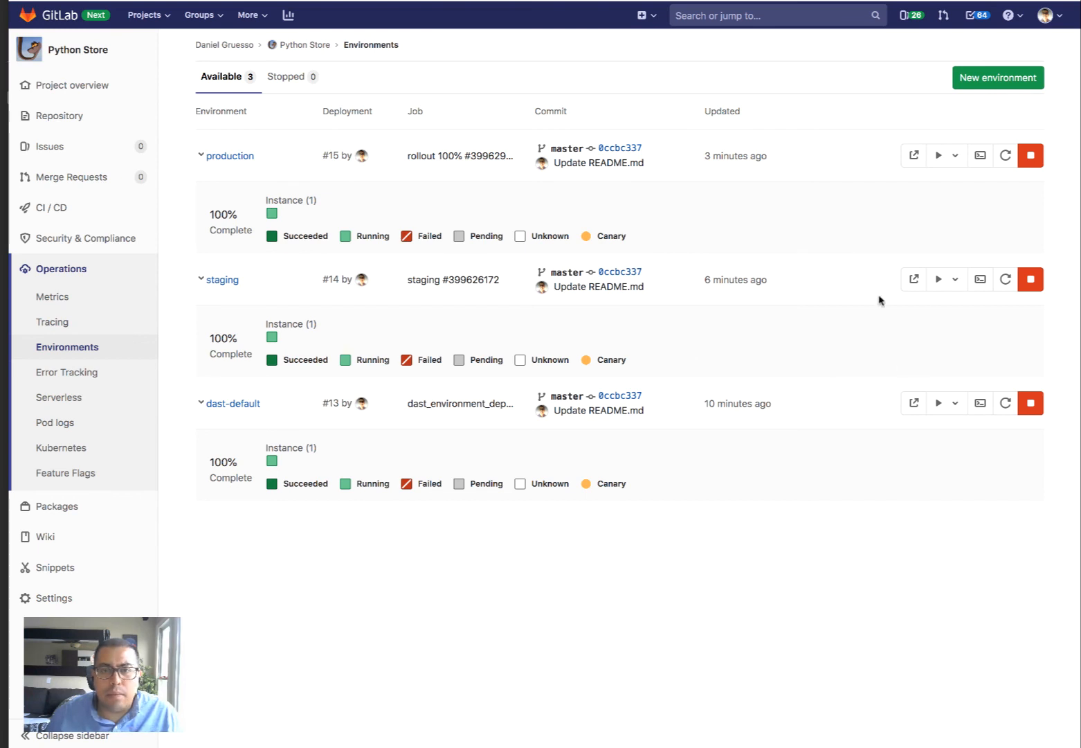
{"action": "left_click", "coordinate": [915, 156]}
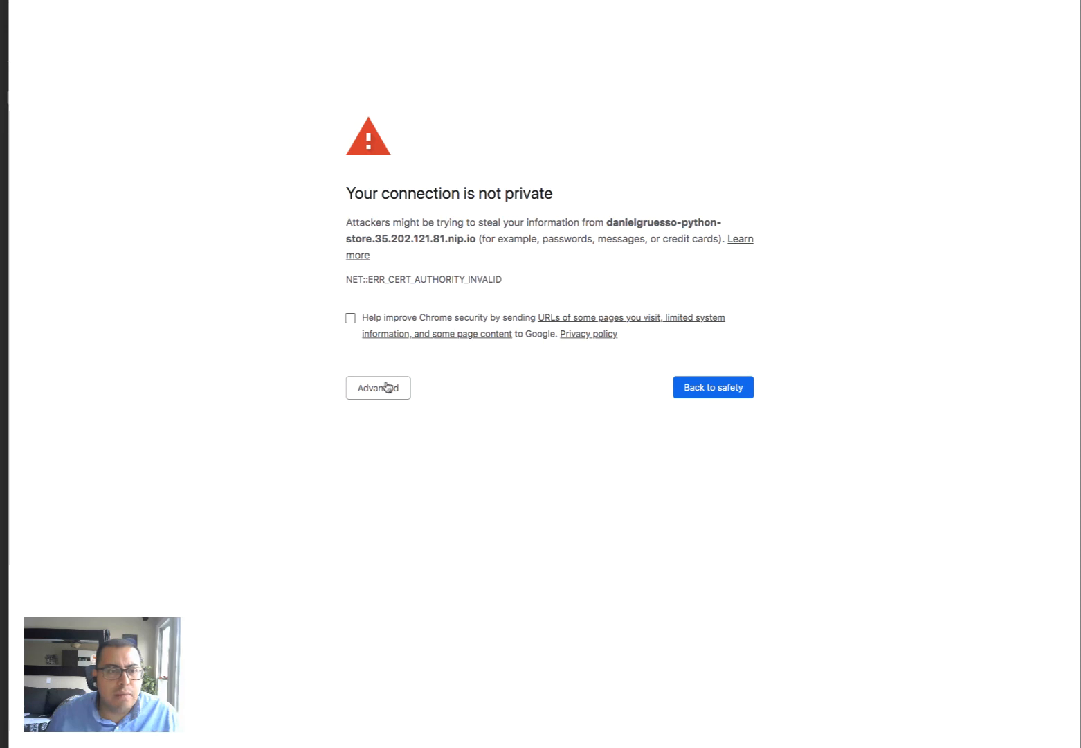
Bypass the certificate warning to view the 'Getting Started with Auto DevOps' page, then close it
{"action": "left_click", "coordinate": [386, 386]}
{"action": "left_click", "coordinate": [403, 512]}
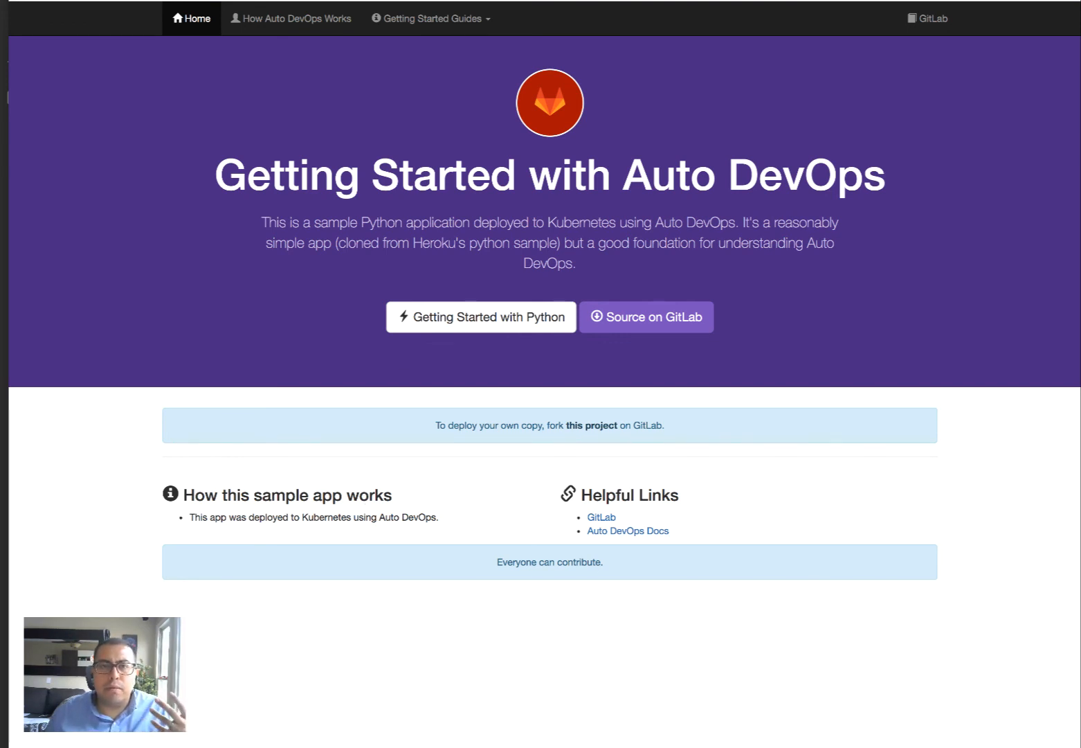
{"action": "key", "text": "super+w"}
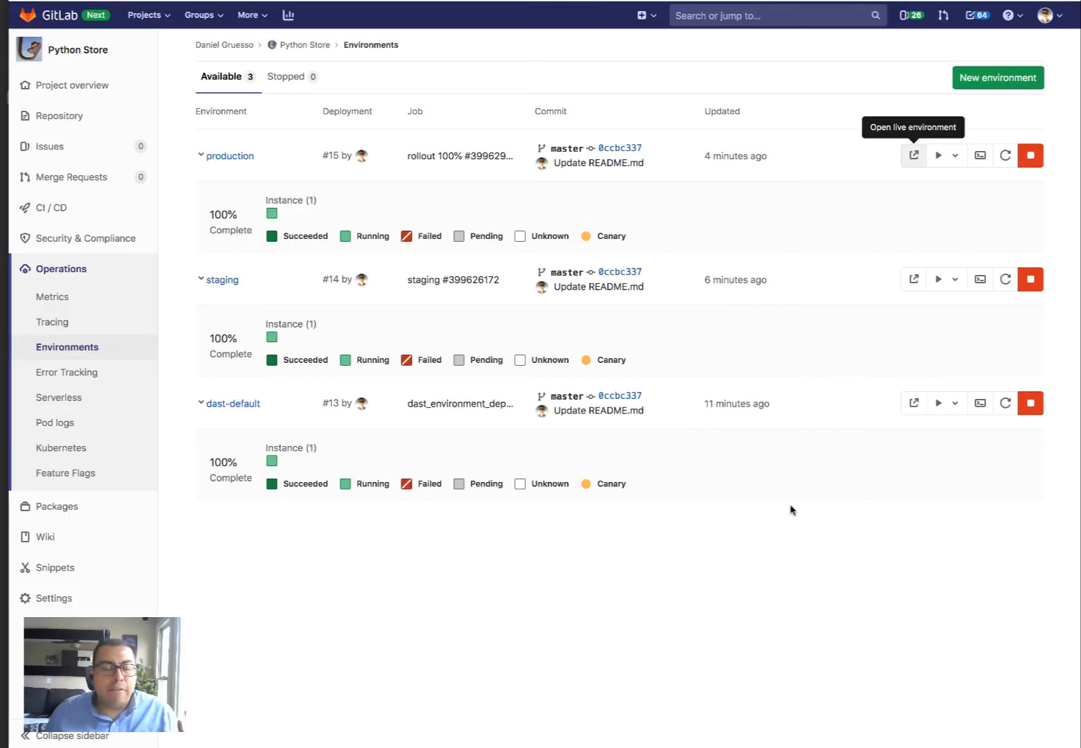